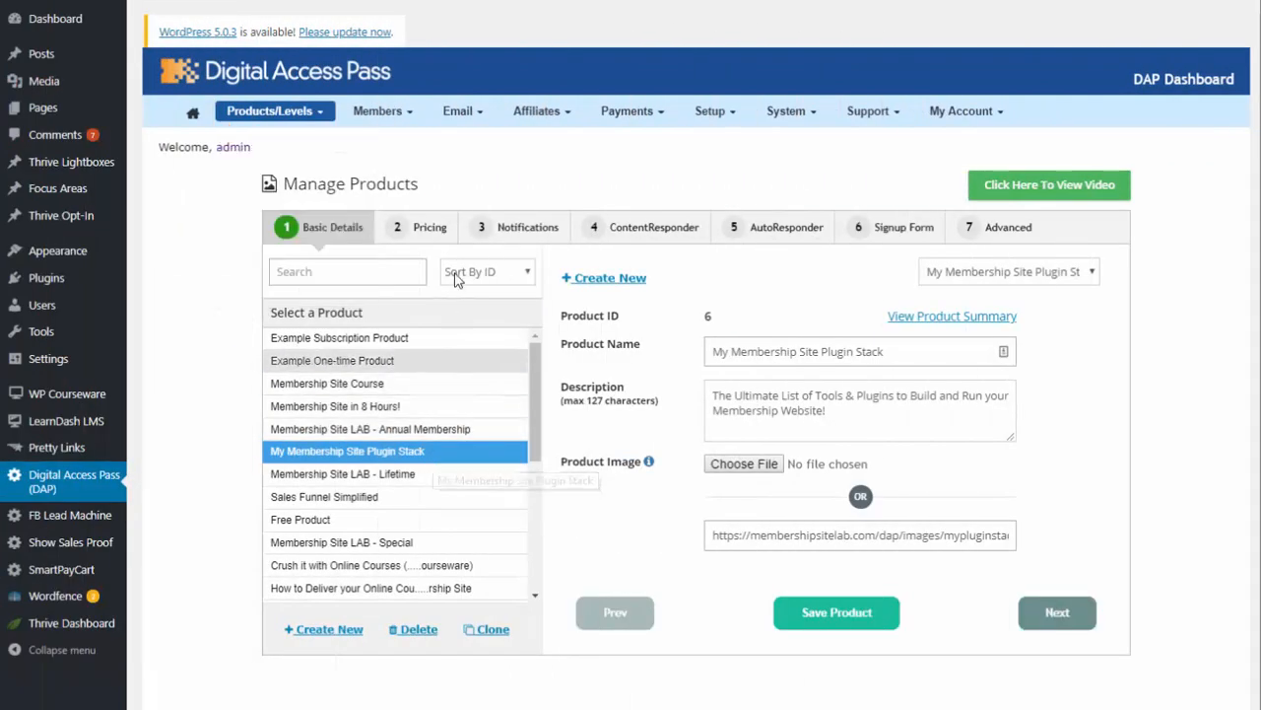
# Step: Look over the Pricing, Advanced and Signup Form settings of My Membership Site Plugin Stack and find the form management option
pyautogui.click(429, 229)
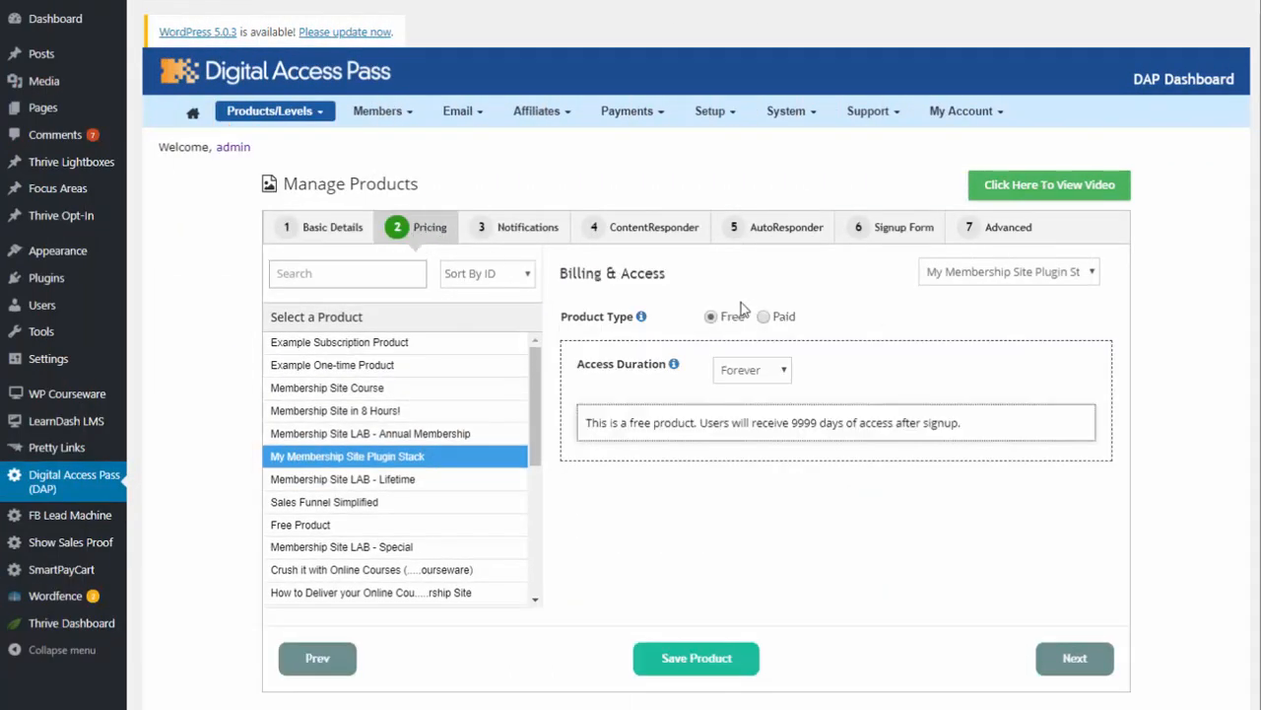
pyautogui.click(1017, 237)
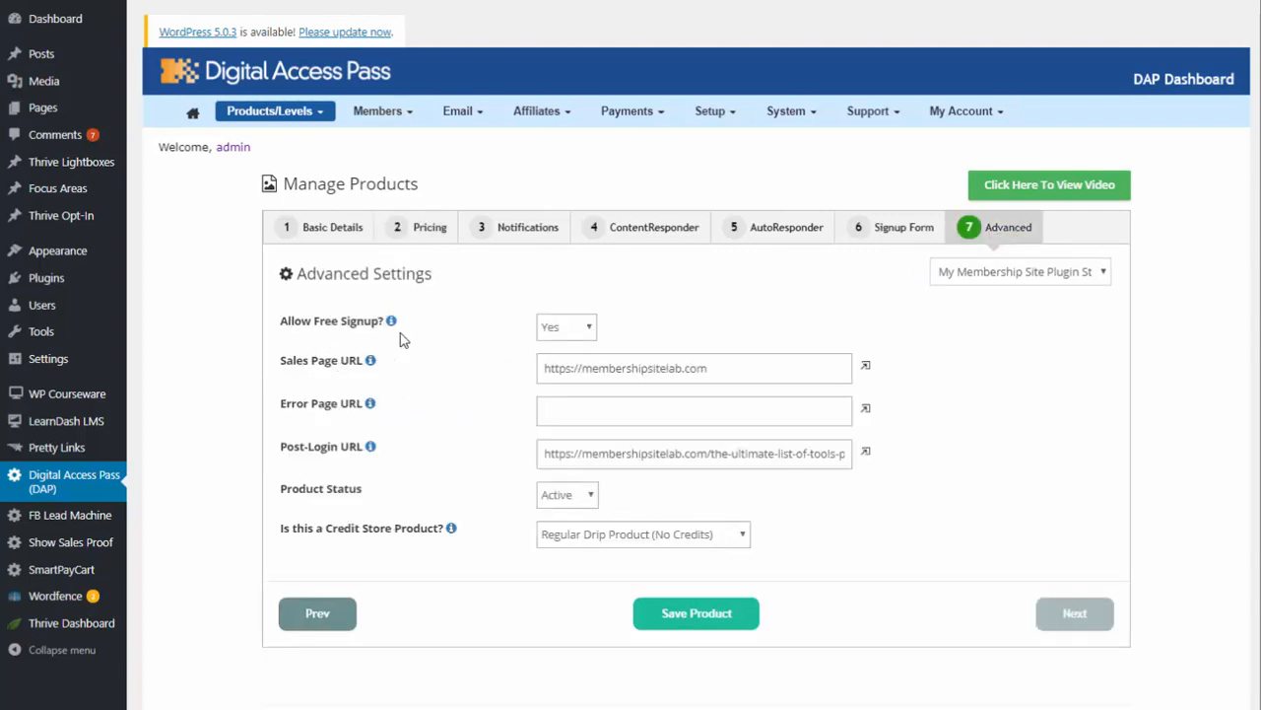
pyautogui.click(914, 234)
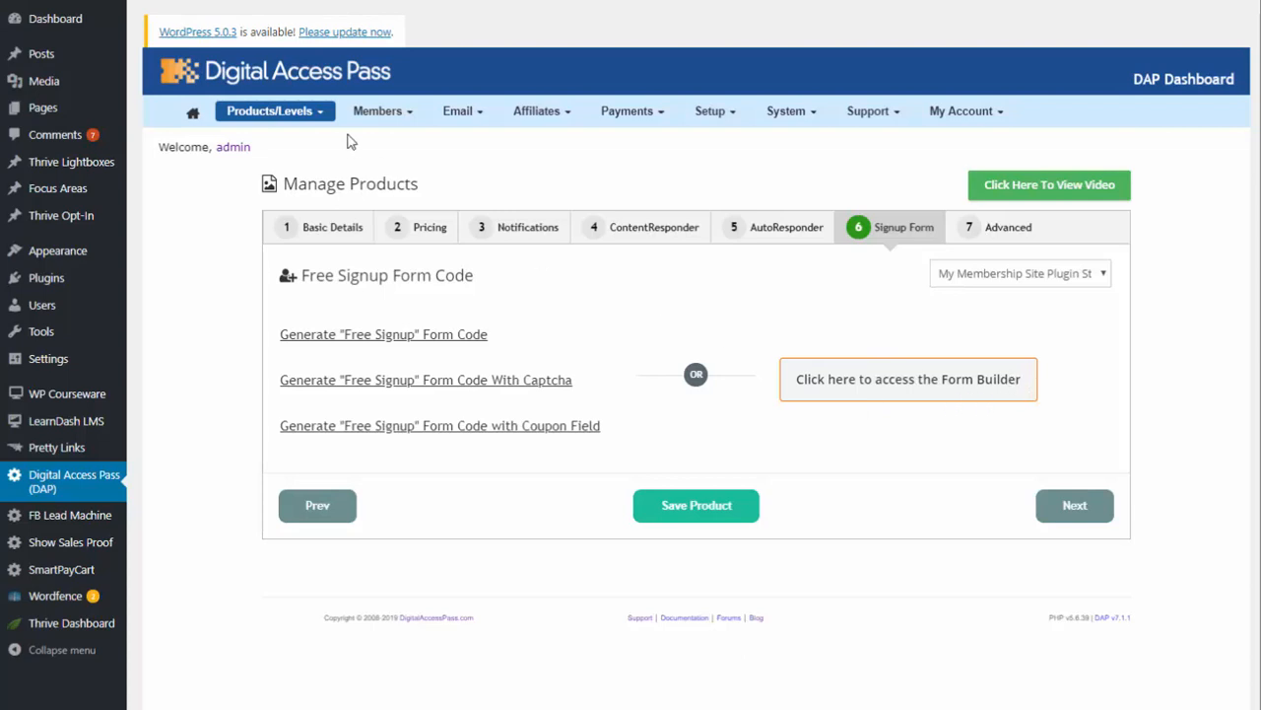
pyautogui.click(314, 117)
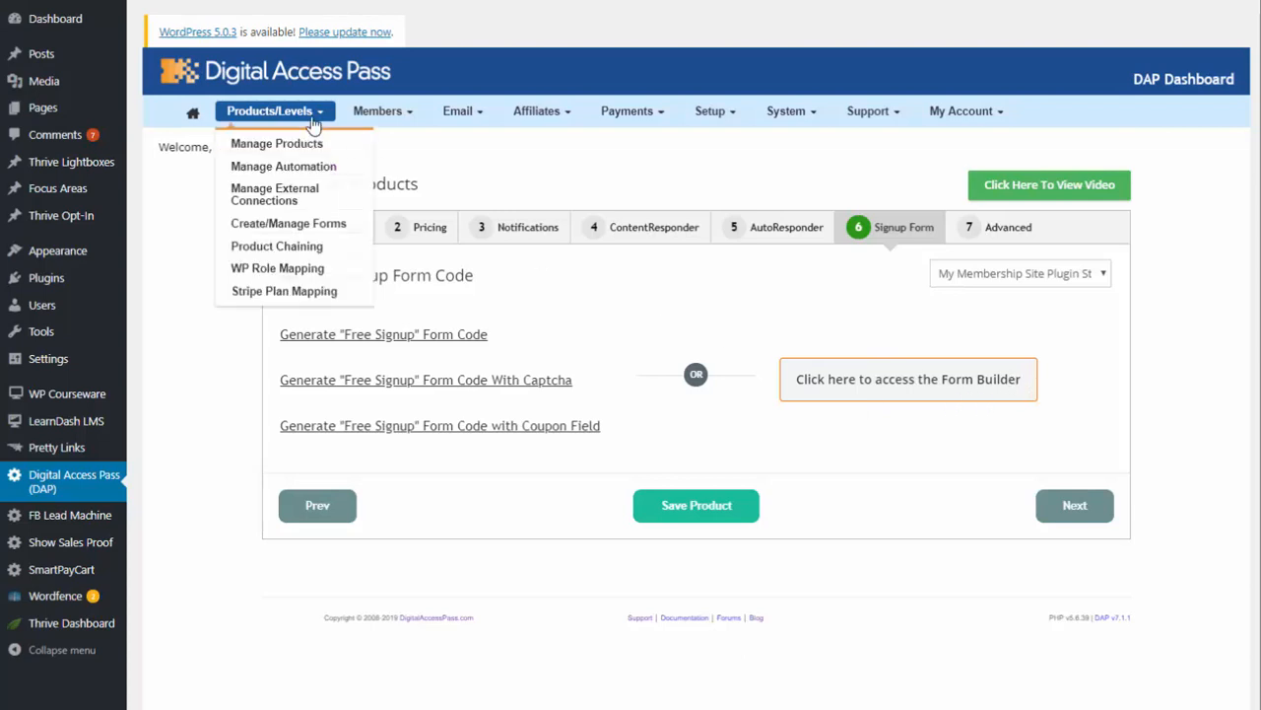
pyautogui.click(327, 226)
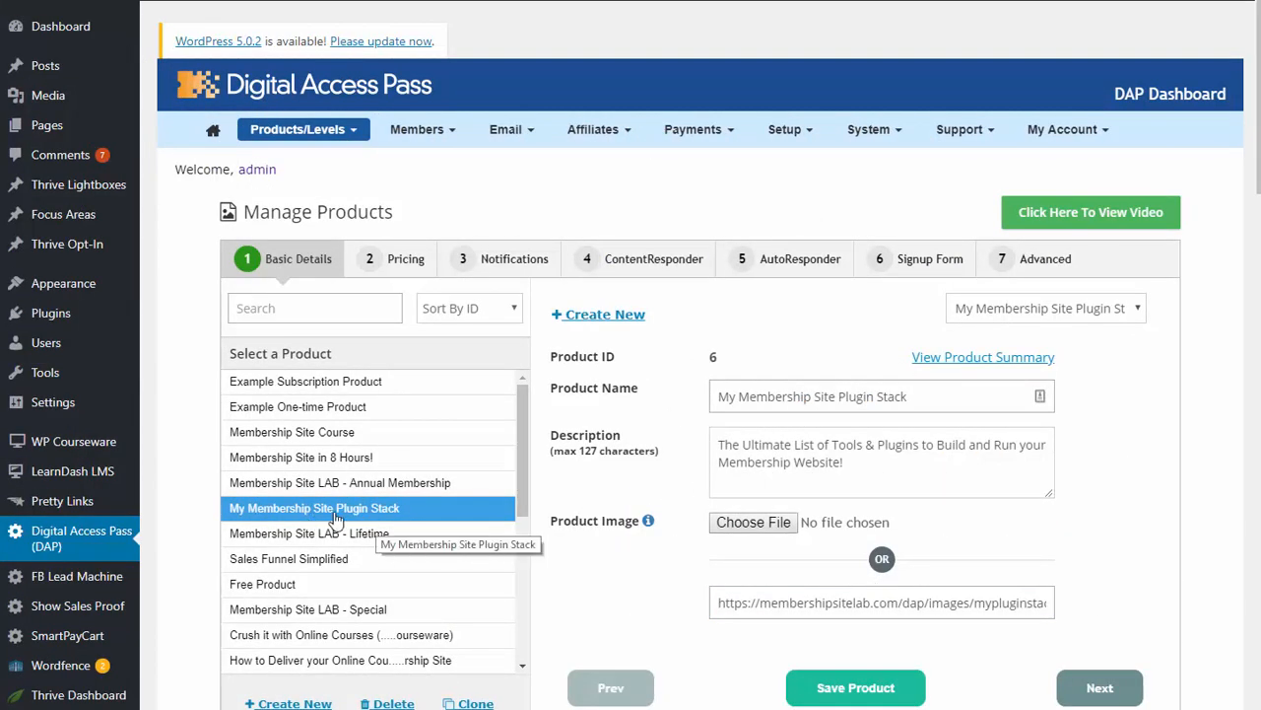
# Step: Review the product's access pricing and the contents of its double opt-in and welcome notification emails
pyautogui.click(406, 259)
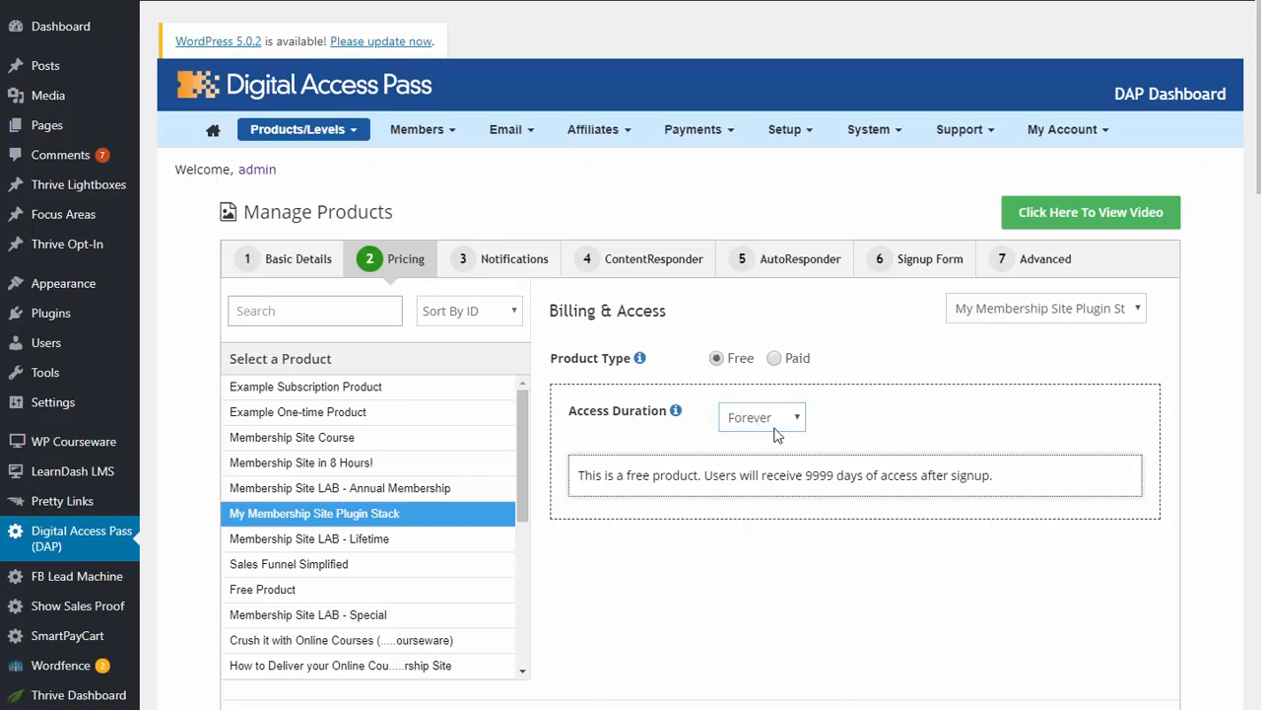
pyautogui.click(511, 259)
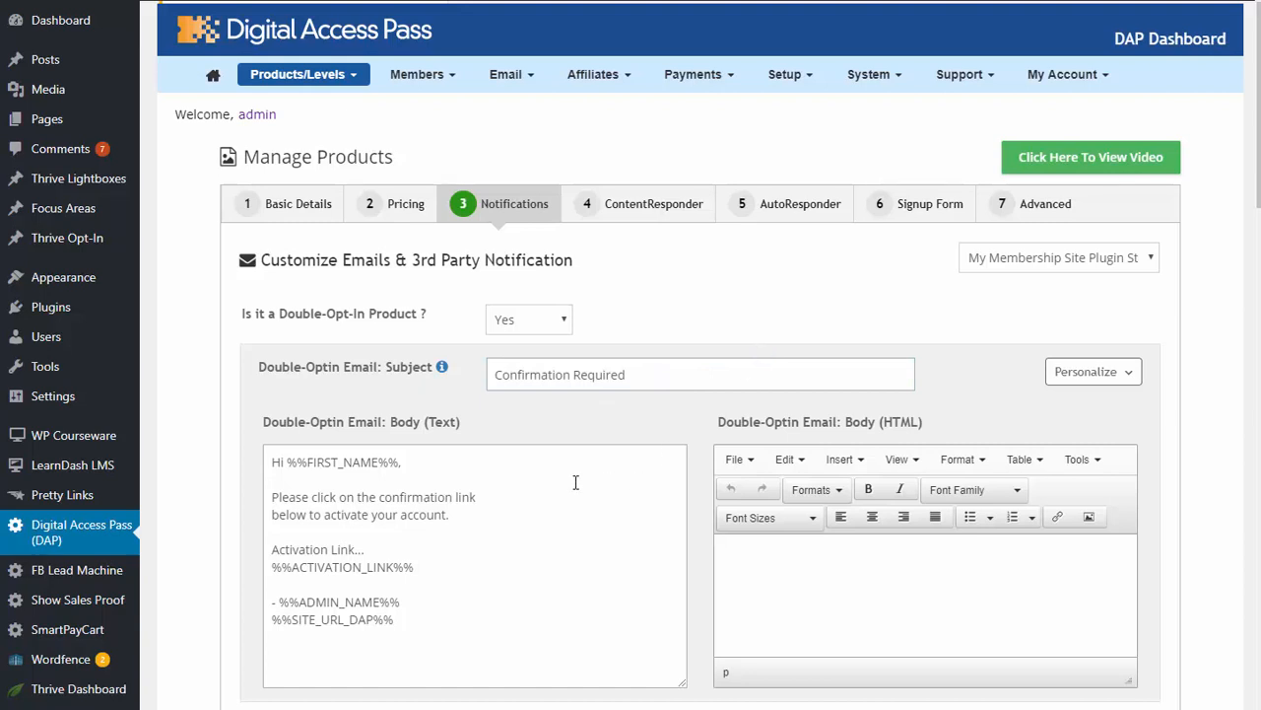
pyautogui.scroll(-3, 492, 493)
pyautogui.scroll(-1, 438, 537)
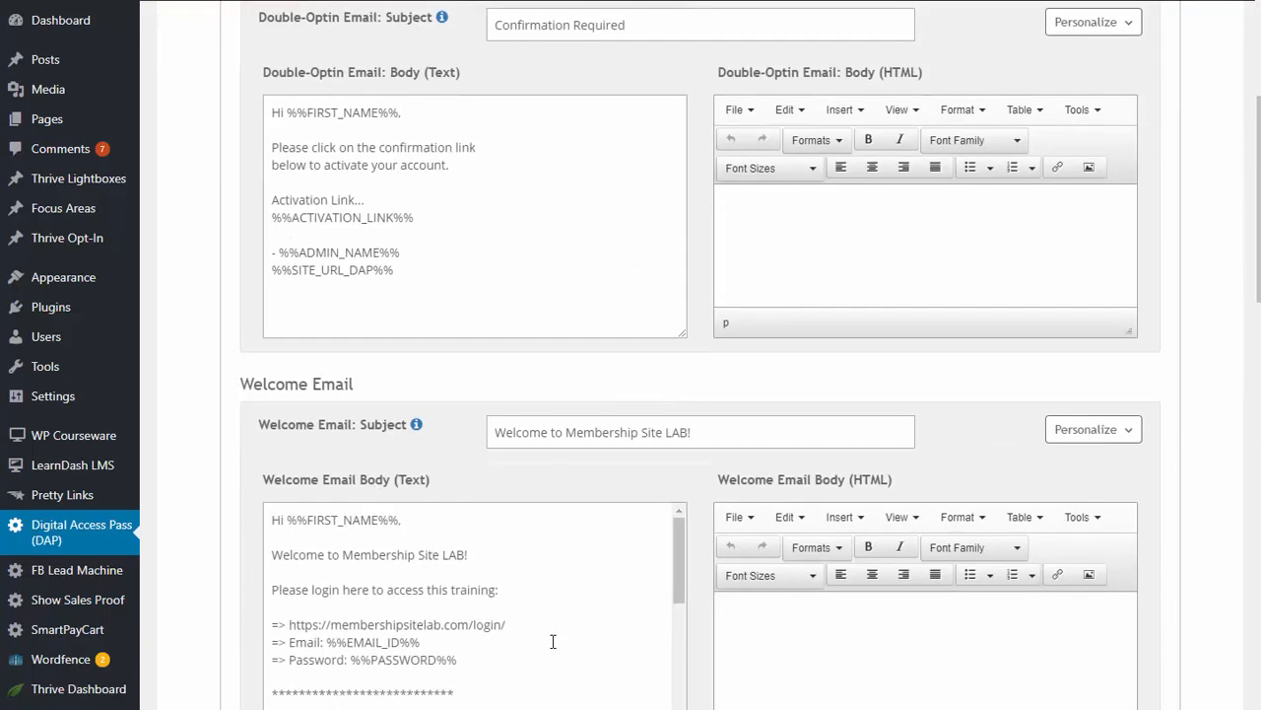
pyautogui.scroll(2, 433, 228)
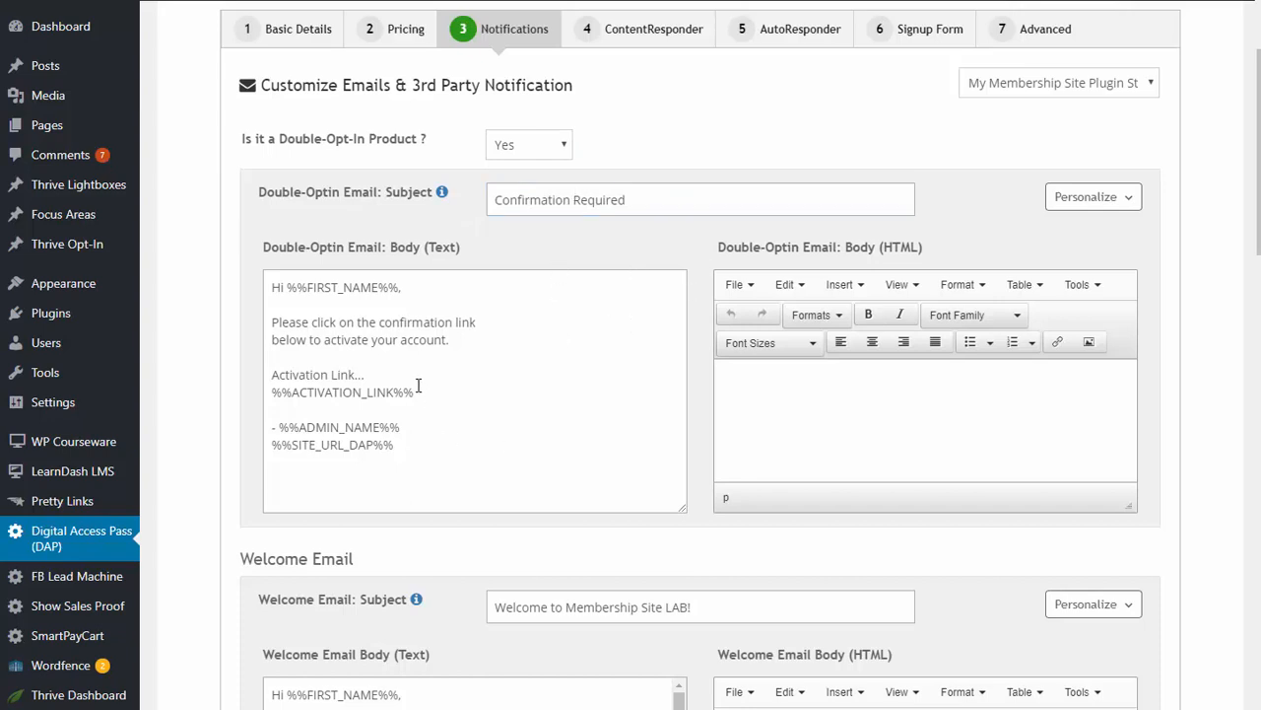
pyautogui.scroll(-3, 521, 694)
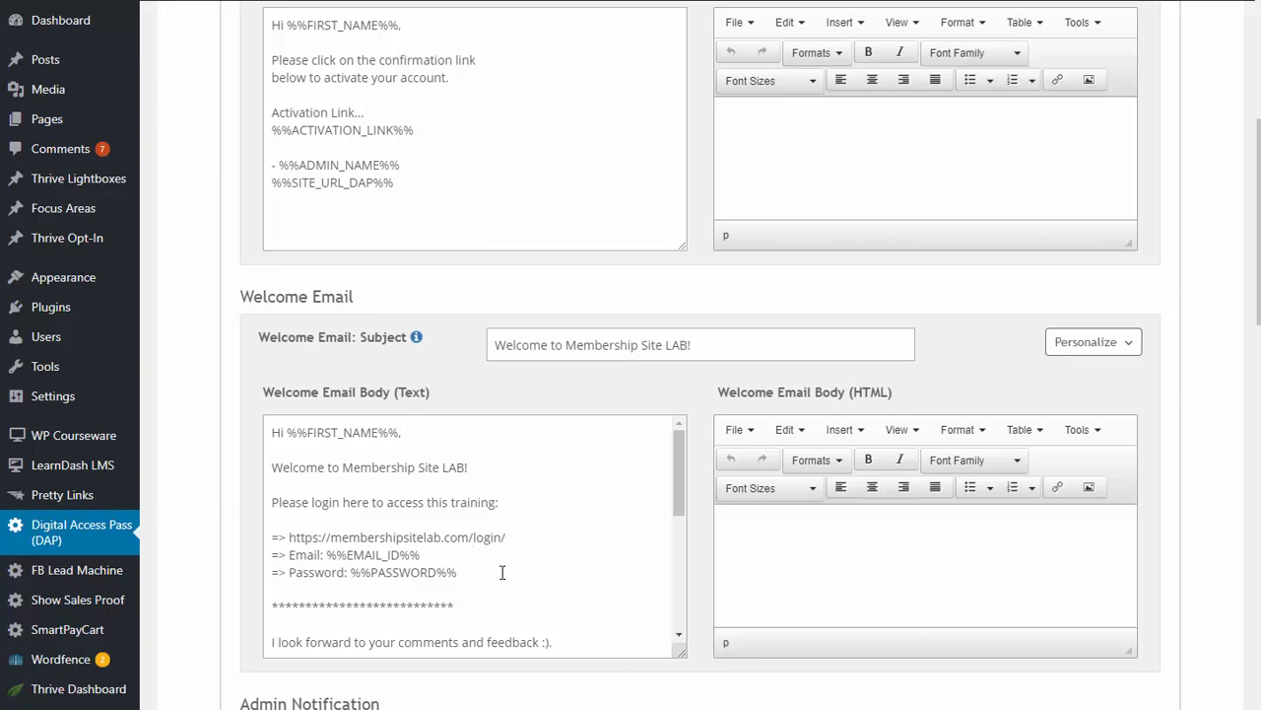
# Step: Check the welcome email's personalization options and set the product's double opt-in to No
pyautogui.click(1069, 343)
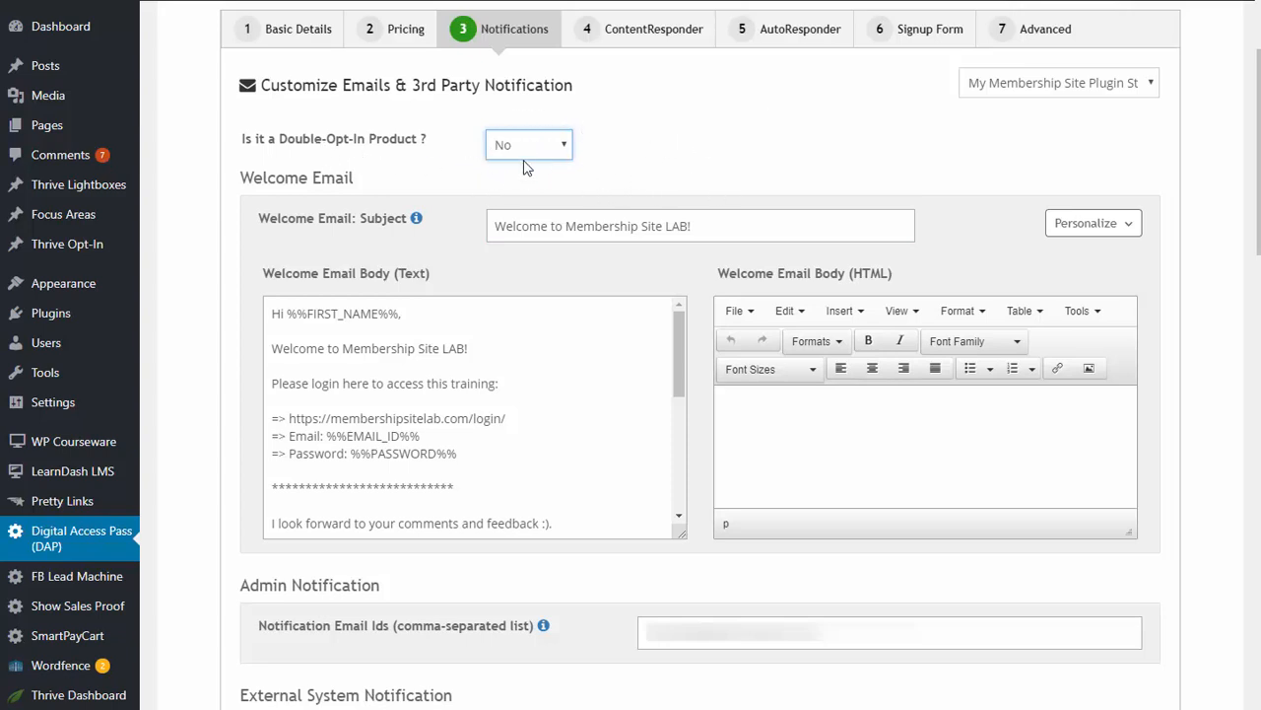
pyautogui.scroll(-2, 876, 481)
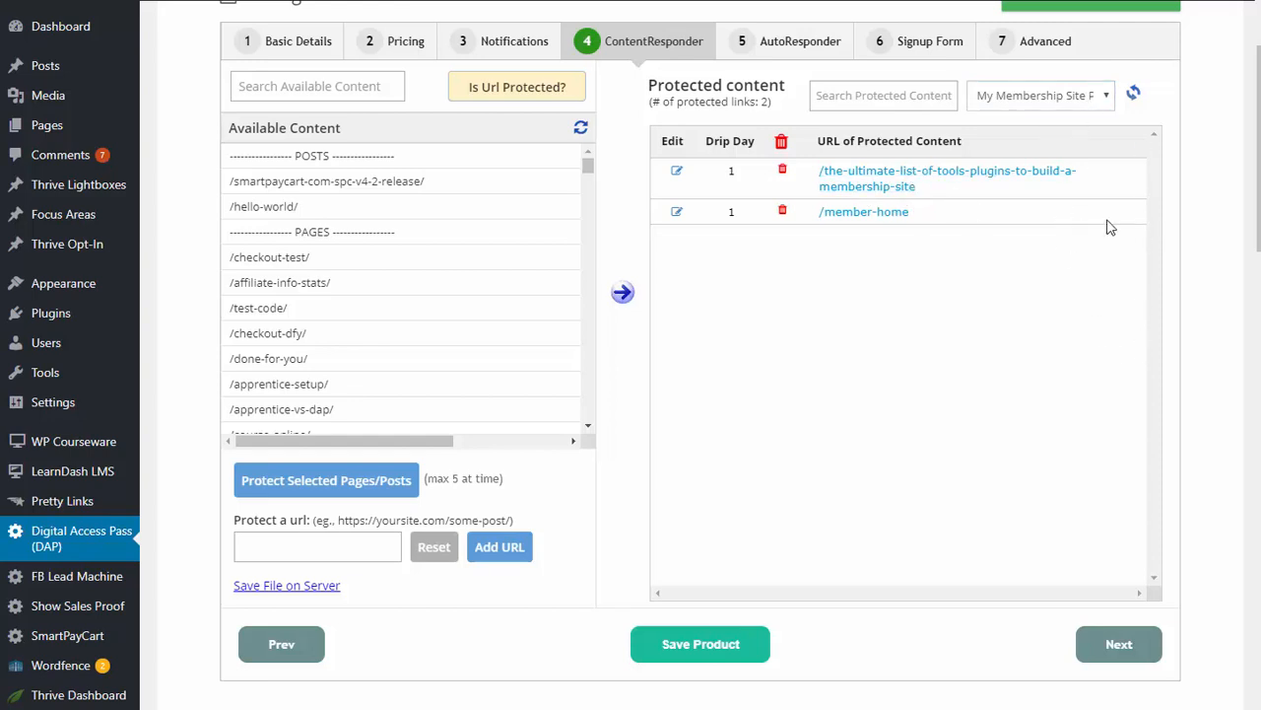
# Step: Select /checkout-dfy/ in the available content and inspect the drip settings of the protected tools and plugins list page
pyautogui.click(281, 335)
pyautogui.click(282, 340)
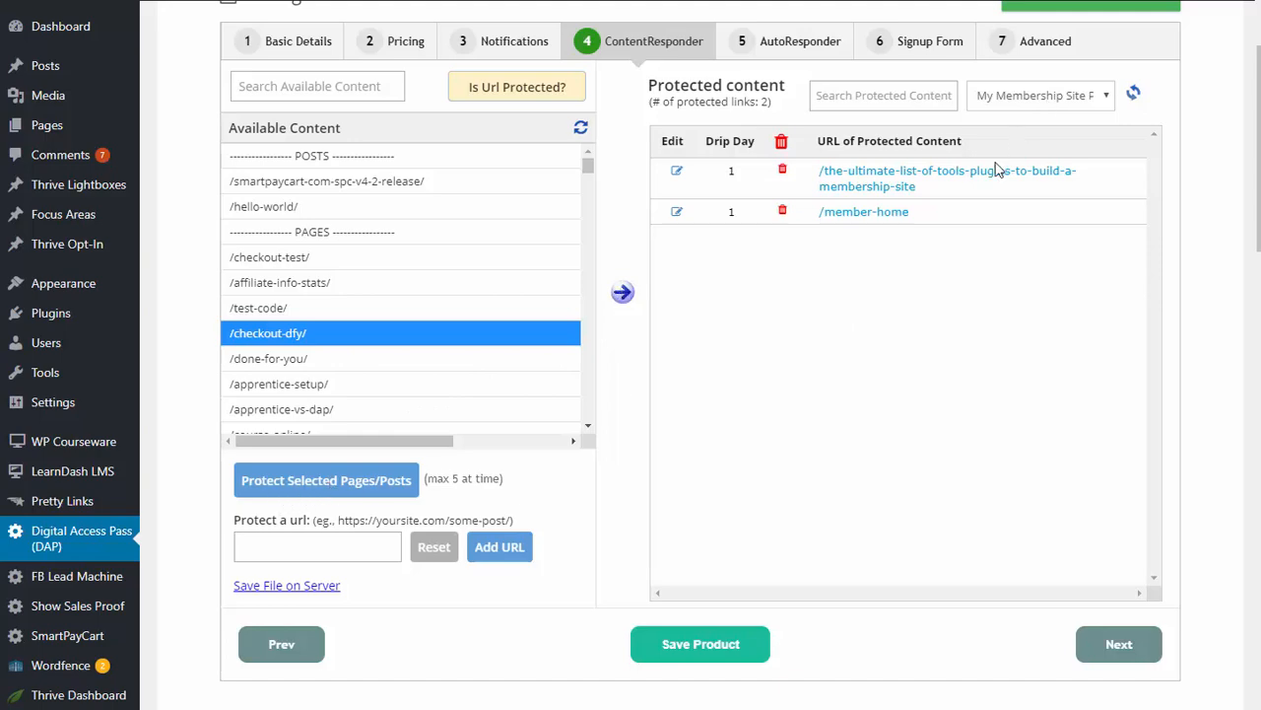
pyautogui.click(780, 208)
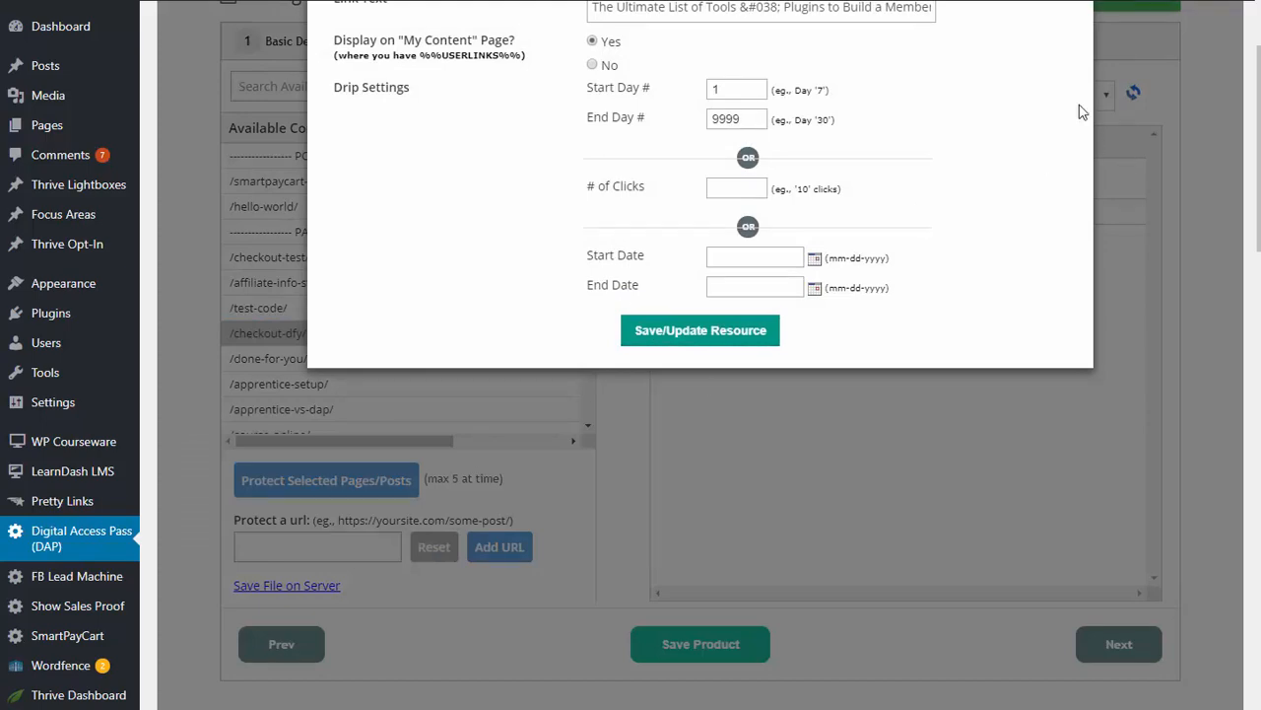
pyautogui.scroll(3, 1079, 111)
pyautogui.click(1090, 40)
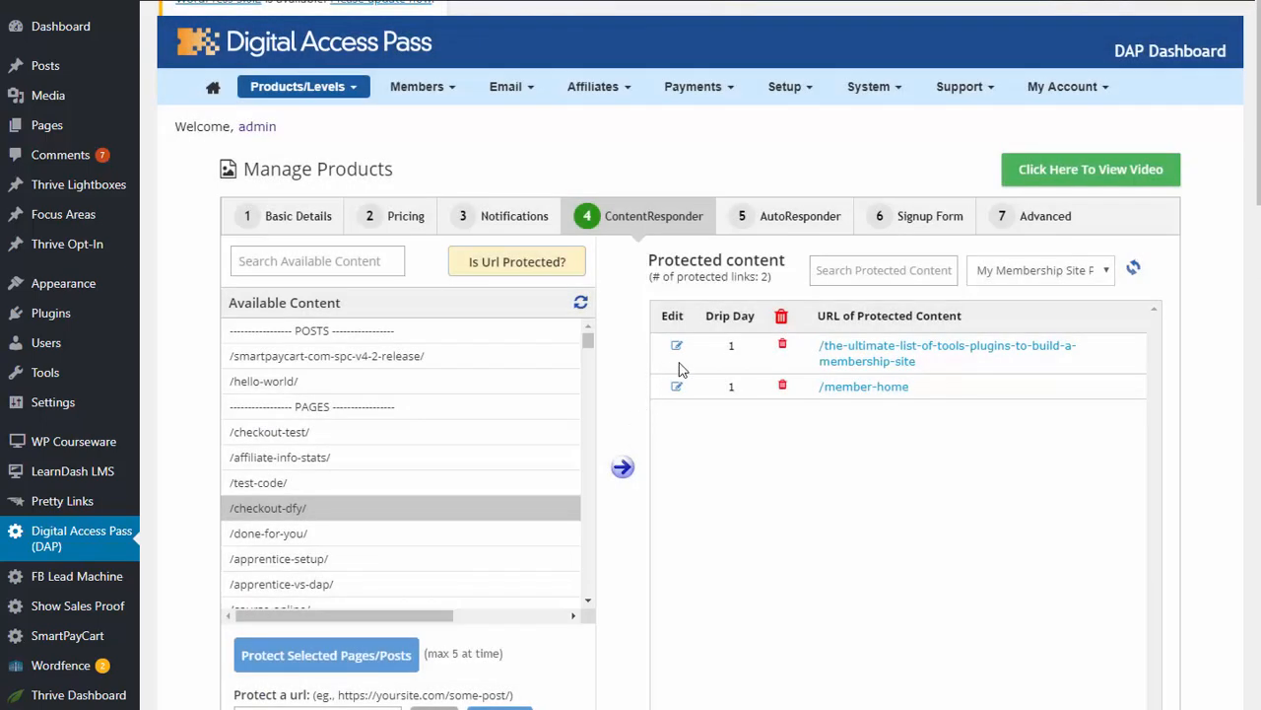
# Step: Review the product's AutoResponder, Signup Form and Advanced settings, including the free signup options
pyautogui.click(733, 205)
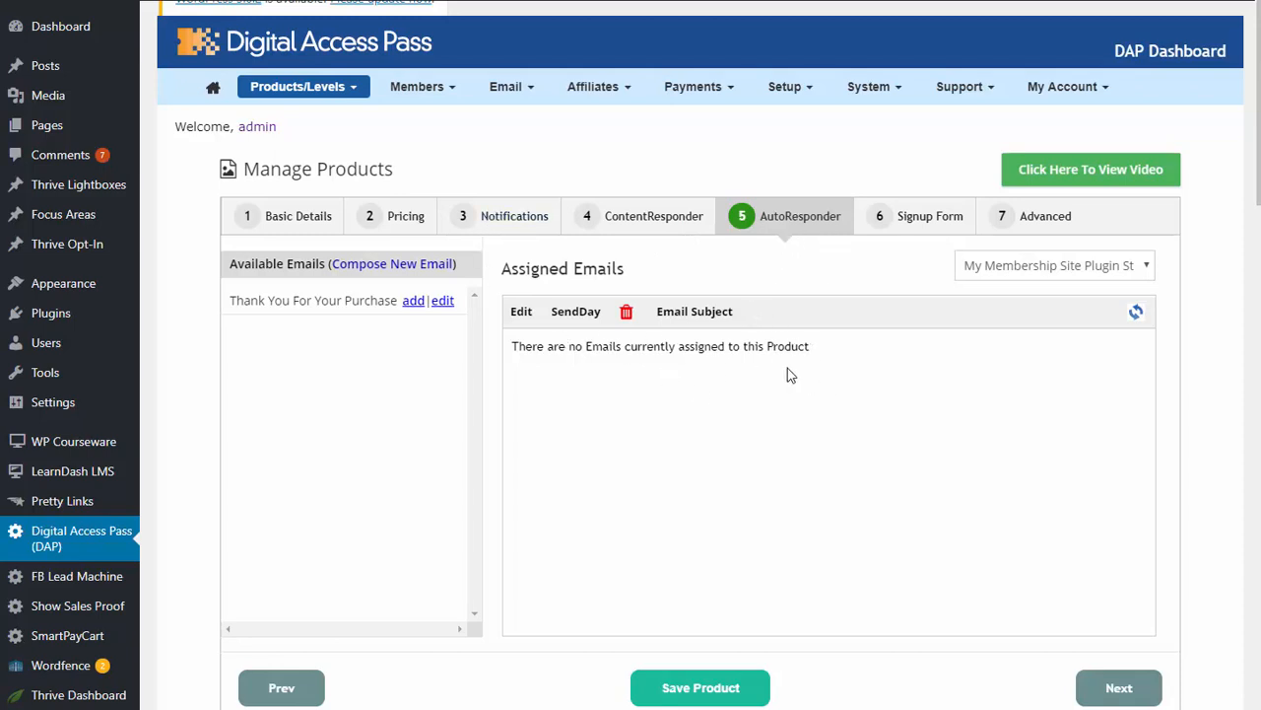
pyautogui.click(944, 211)
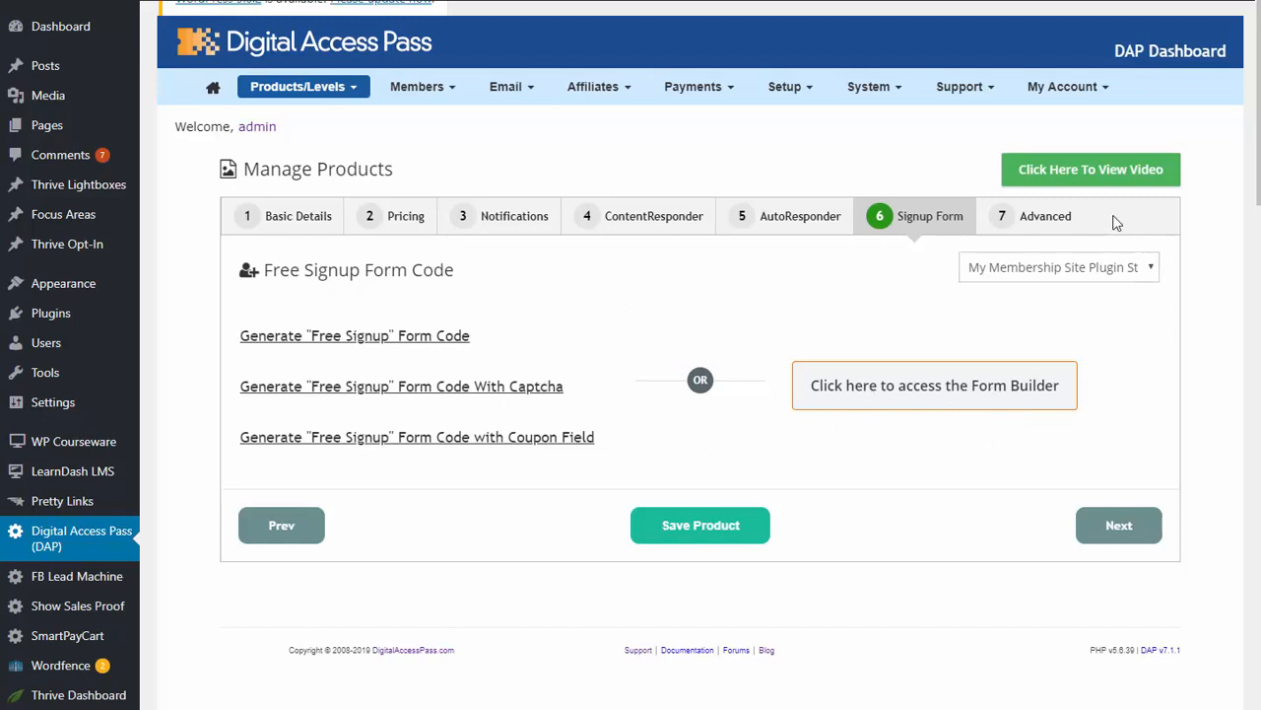
pyautogui.click(1069, 219)
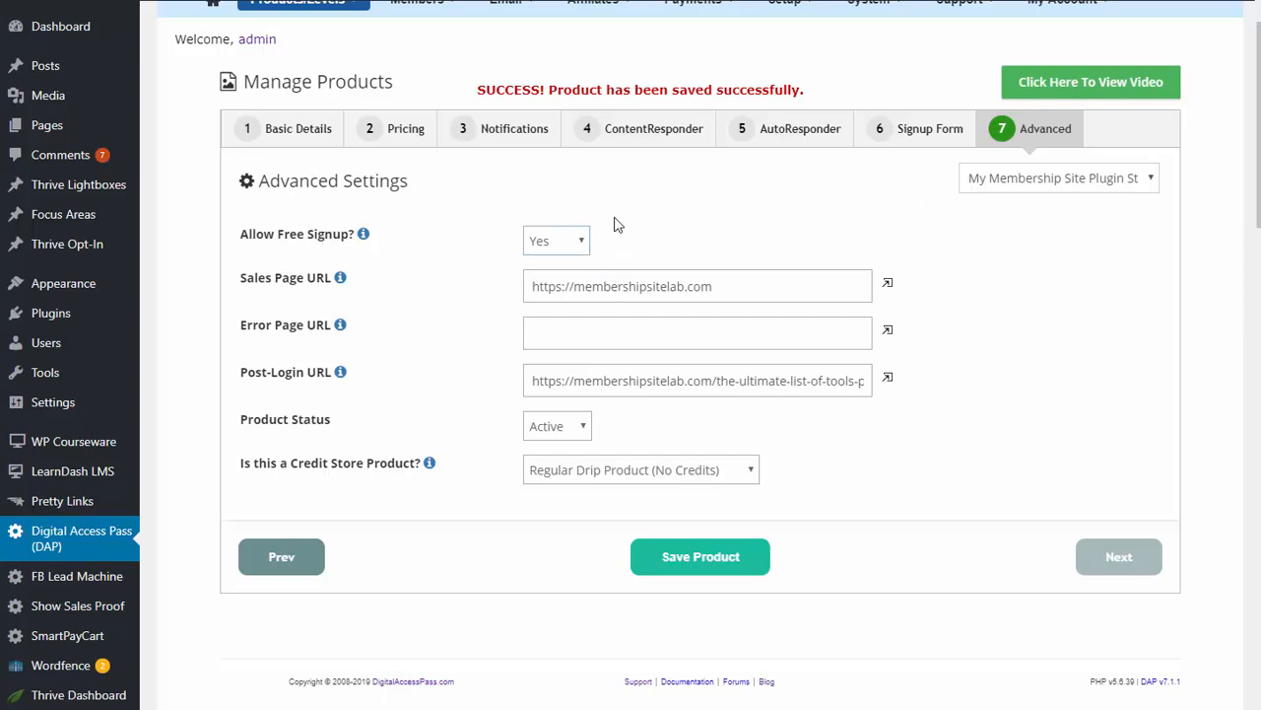
pyautogui.click(552, 249)
pyautogui.click(540, 252)
pyautogui.click(414, 264)
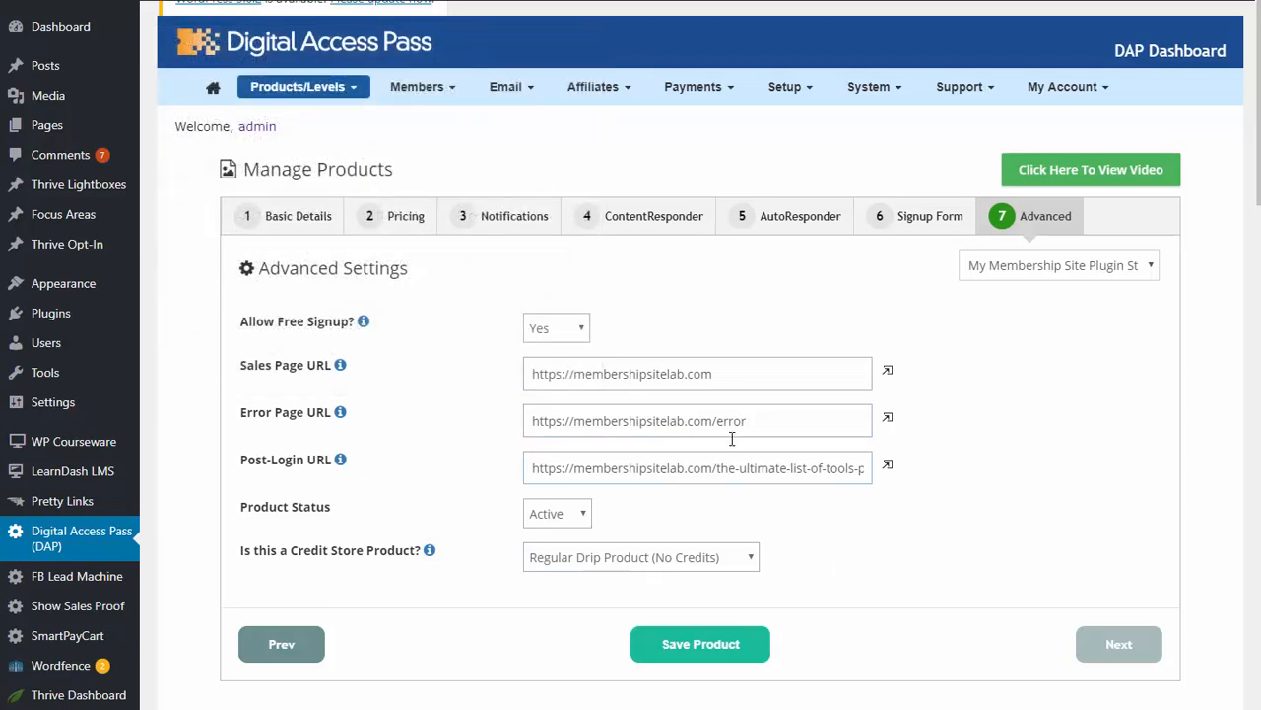
# Step: Clear the Error Page URL in the product's advanced settings
pyautogui.moveTo(777, 424); pyautogui.dragTo(266, 434)
pyautogui.press('BackSpace')
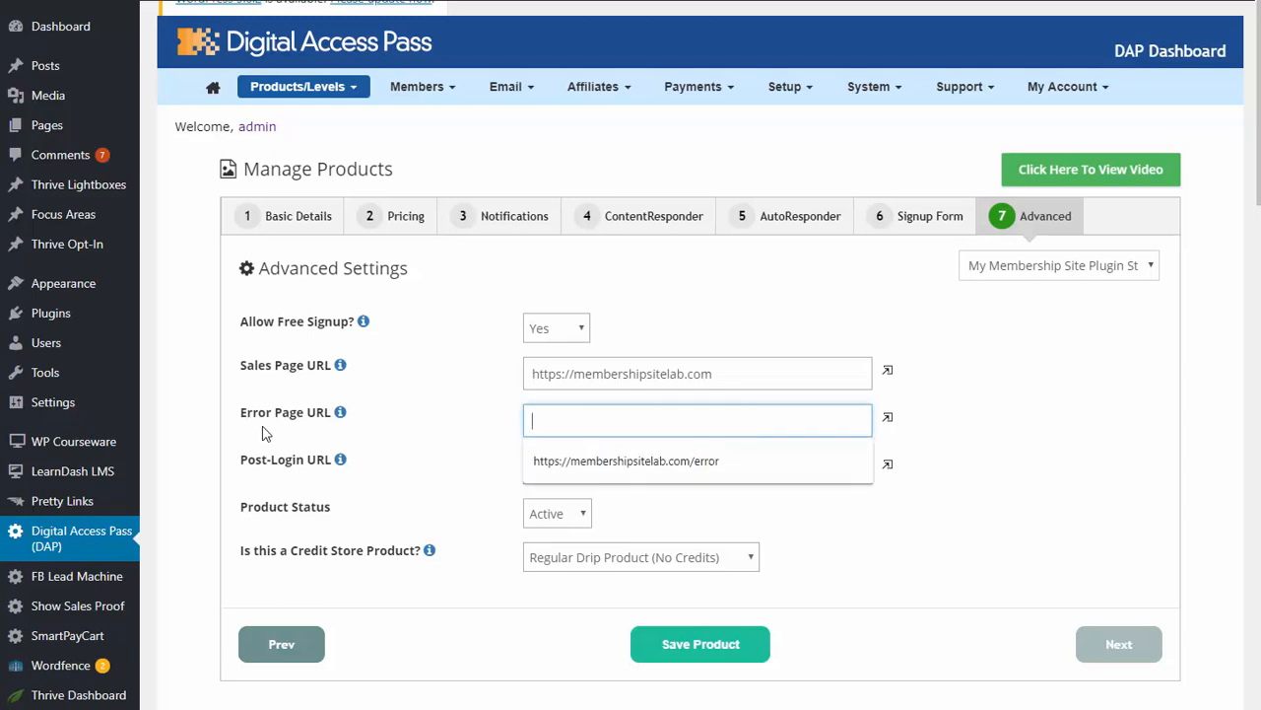
pyautogui.click(893, 359)
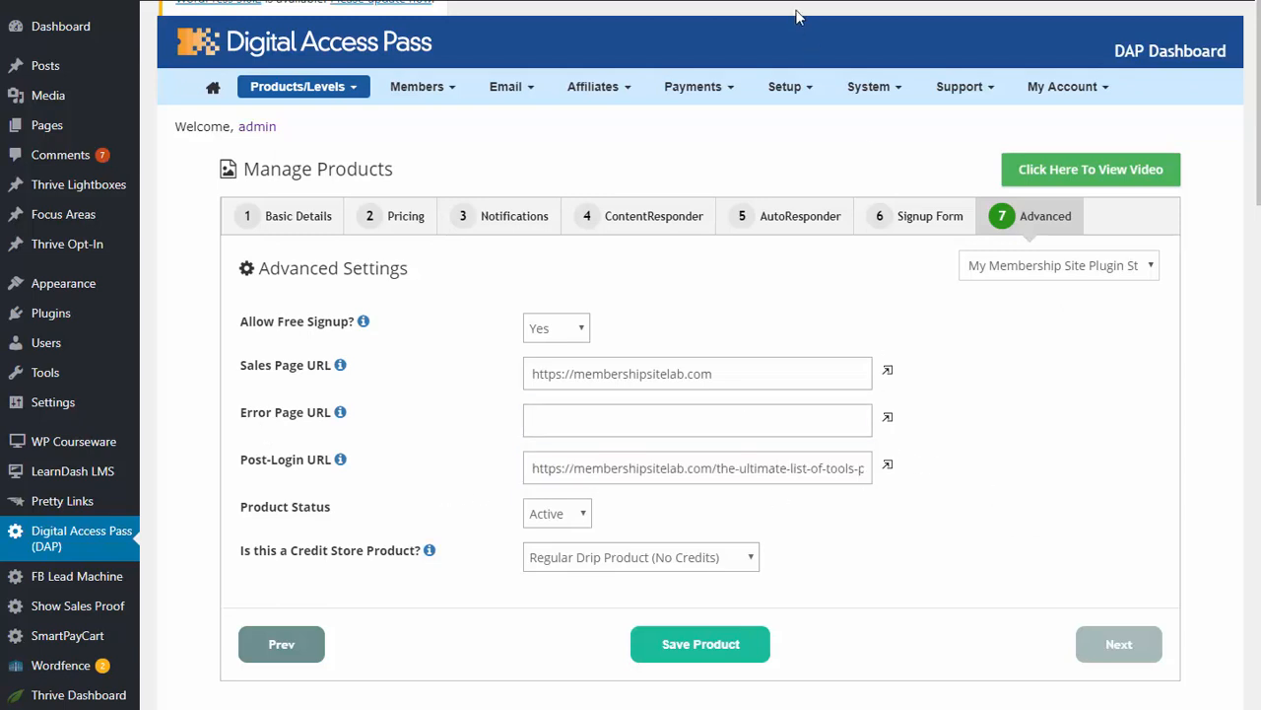
# Step: Check the credit store product types, keep Regular Drip Product (No Credits), and save the product
pyautogui.click(806, 86)
pyautogui.click(788, 86)
pyautogui.click(589, 563)
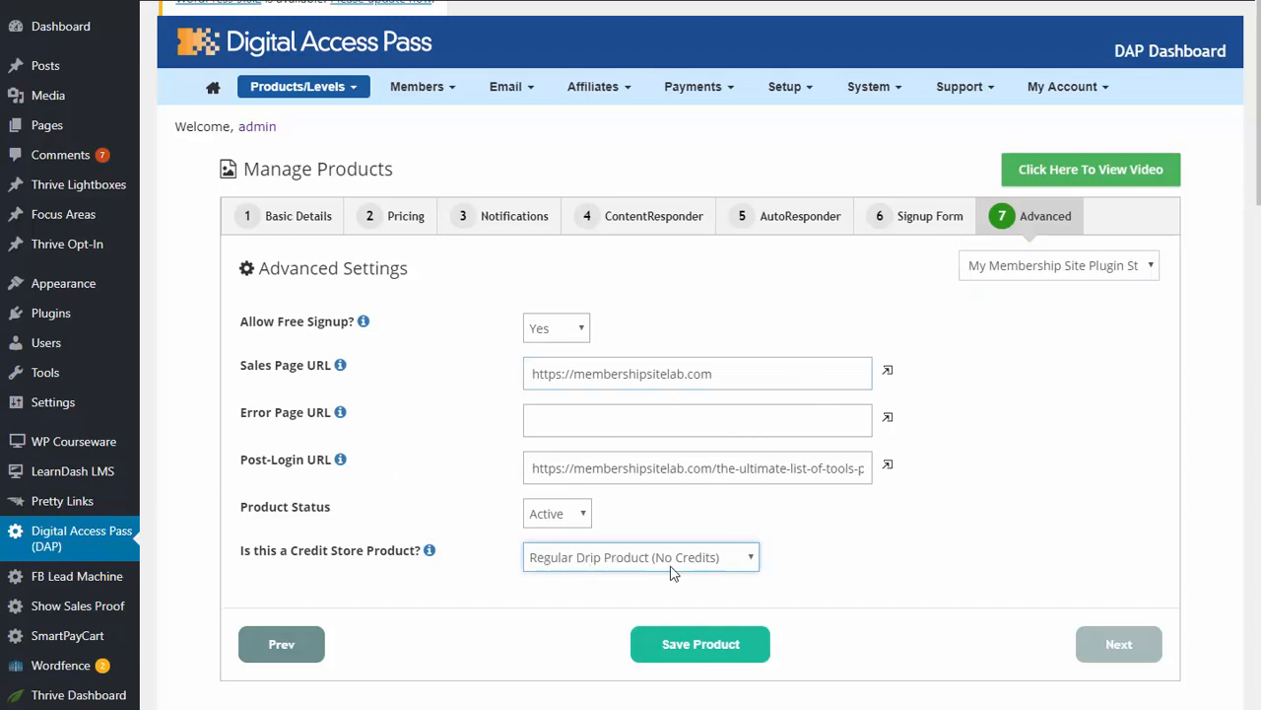
pyautogui.click(598, 567)
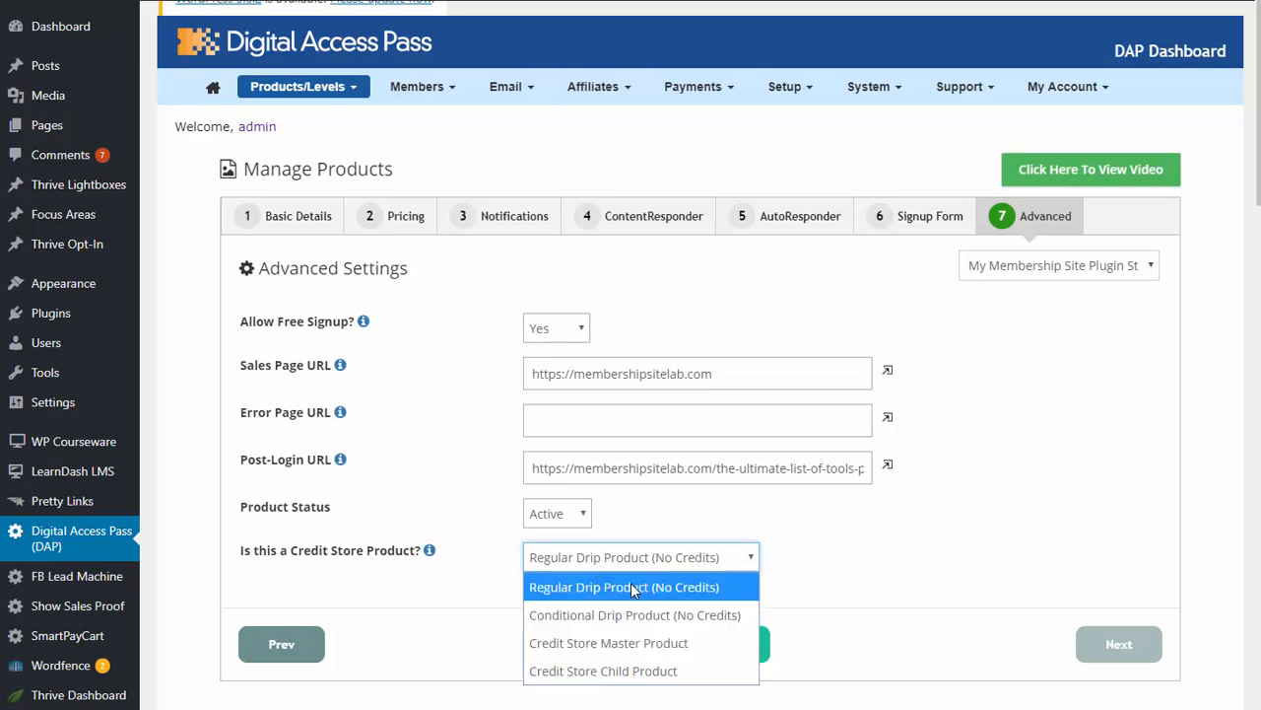
pyautogui.click(863, 579)
pyautogui.click(729, 652)
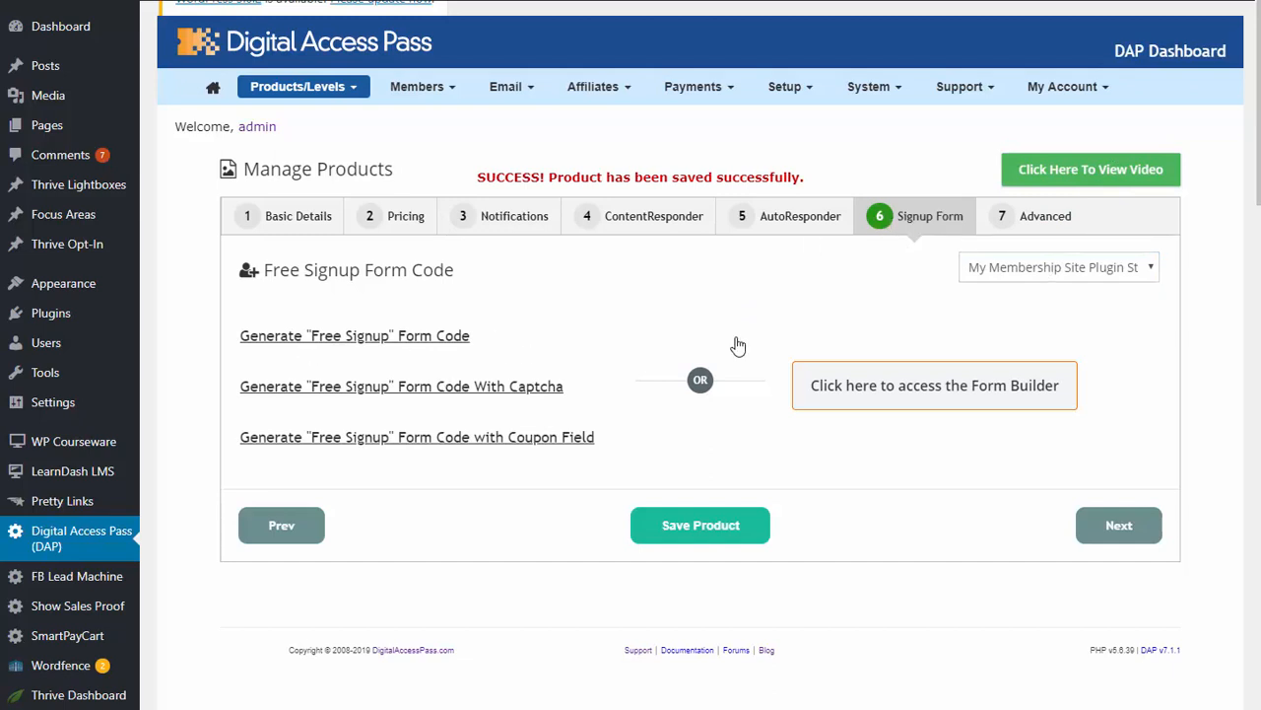
# Step: Generate the basic Free Signup form code for the product and examine its HTML through to the redirect field
pyautogui.click(432, 338)
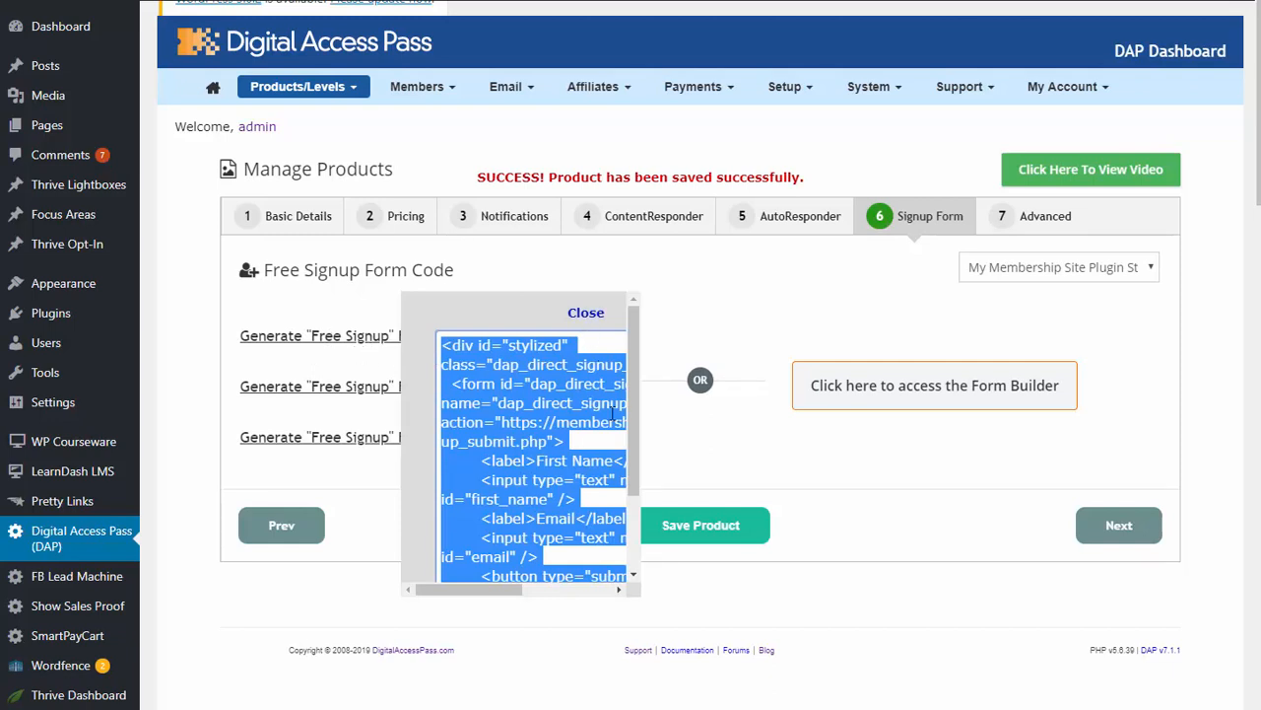
pyautogui.scroll(-1, 603, 419)
pyautogui.scroll(-2, 603, 419)
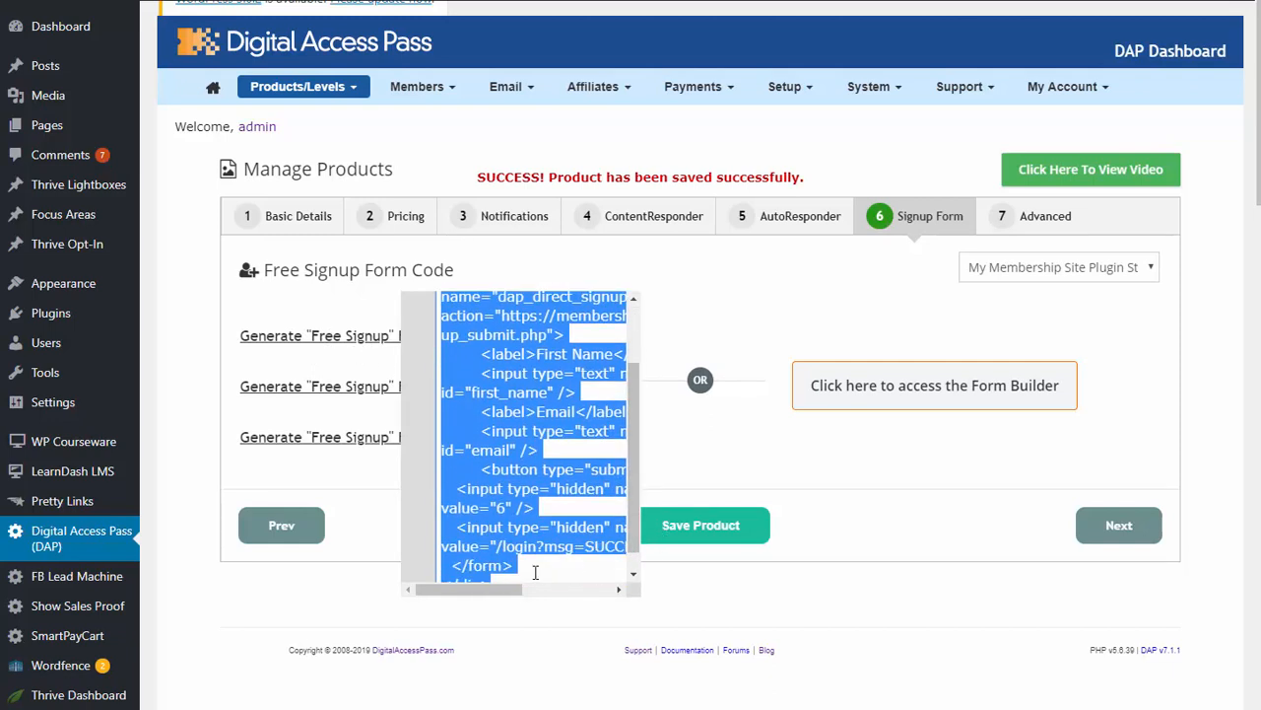
pyautogui.moveTo(498, 591); pyautogui.dragTo(536, 533)
pyautogui.scroll(-1, 519, 532)
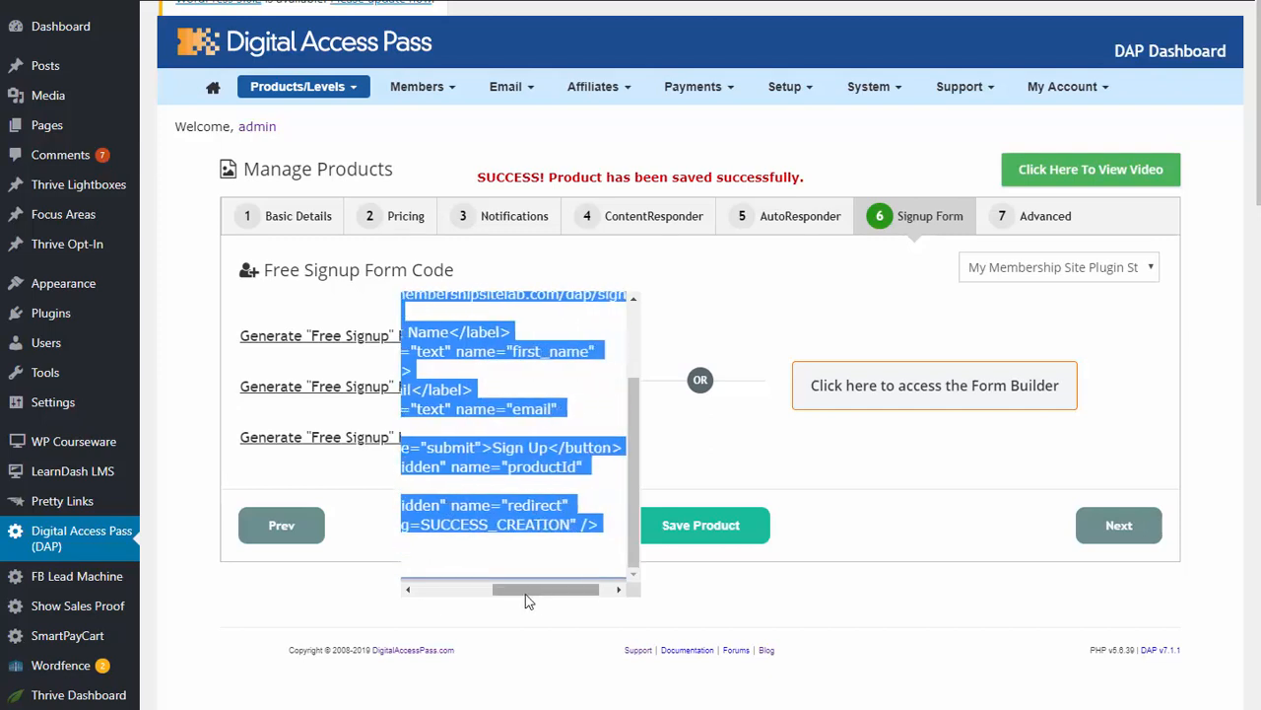
pyautogui.moveTo(537, 589); pyautogui.dragTo(473, 590)
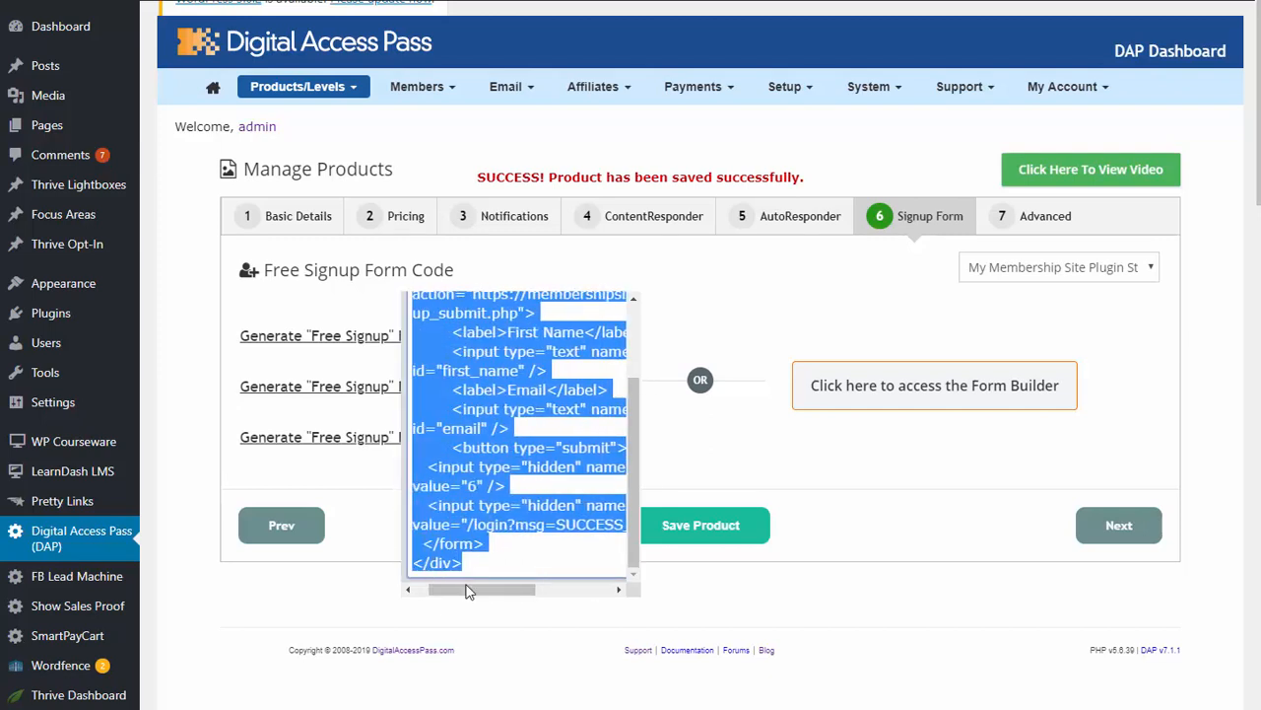
# Step: Replace the whole value of the hidden redirect field in the generated signup form code with /welcome
pyautogui.click(488, 525)
pyautogui.doubleClick(490, 525)
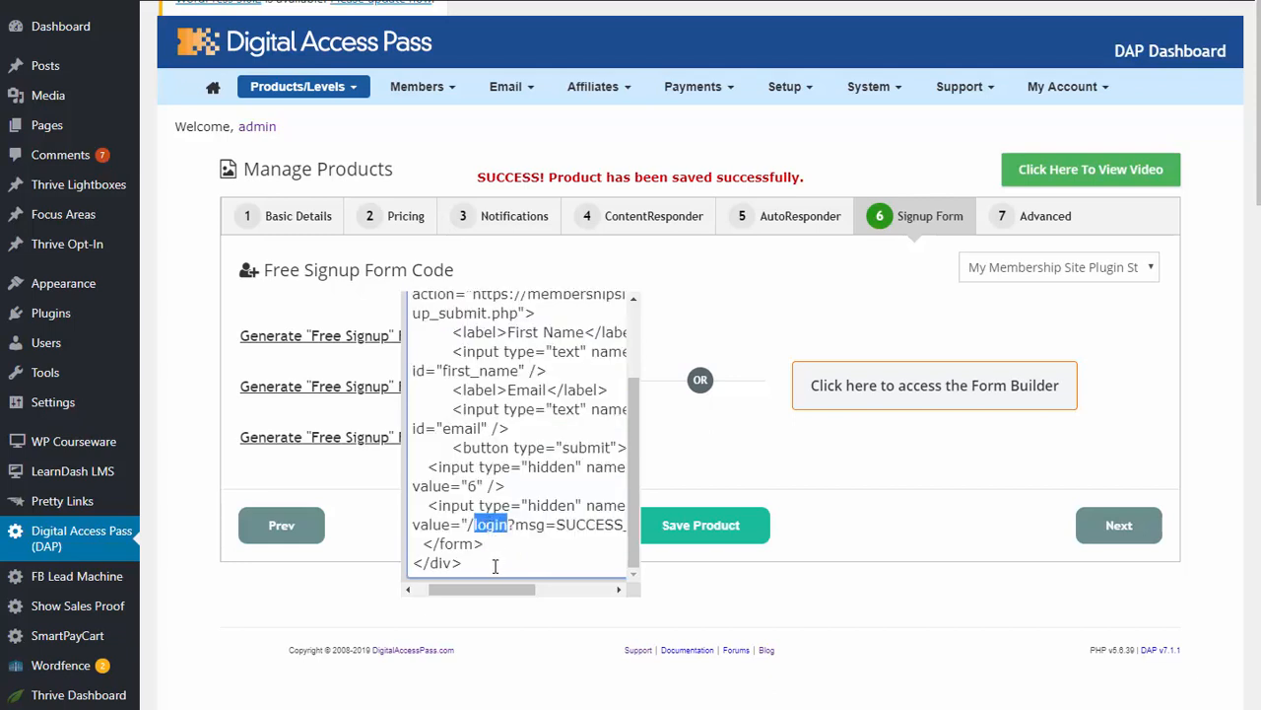
pyautogui.press('BackSpace')
pyautogui.press('BackSpace')
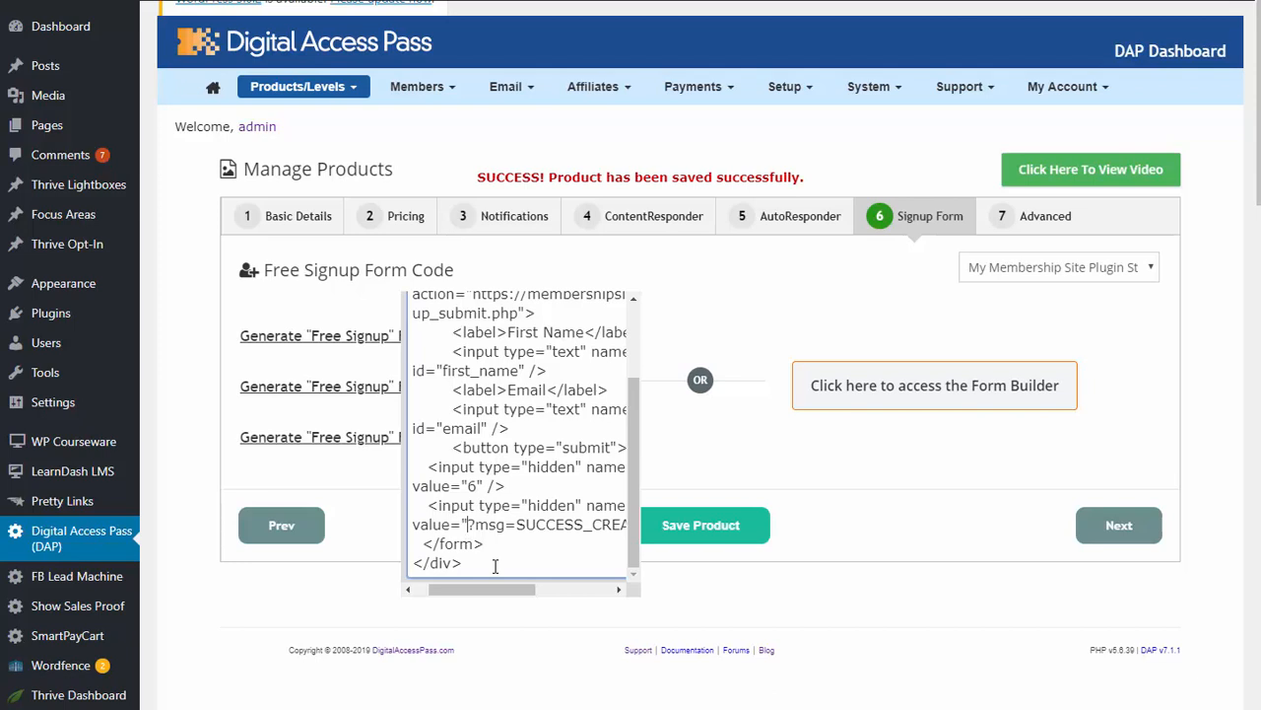
pyautogui.hotkey('shift', 'Right')
pyautogui.hotkey('shift', 'Right')
pyautogui.hotkey('shift', 'Right')
pyautogui.hotkey('shift', 'Right')
pyautogui.hotkey('shift', 'Right')
pyautogui.hotkey('shift', 'Right')
pyautogui.hotkey('shift', 'Right')
pyautogui.hotkey('shift', 'Right')
pyautogui.hotkey('shift', 'Right')
pyautogui.hotkey('shift', 'Right')
pyautogui.hotkey('shift', 'Right')
pyautogui.hotkey('shift', 'Right')
pyautogui.hotkey('shift', 'Right')
pyautogui.hotkey('shift', 'Right')
pyautogui.hotkey('shift', 'Right')
pyautogui.hotkey('shift', 'Right')
pyautogui.hotkey('shift', 'Right')
pyautogui.hotkey('shift', 'Right')
pyautogui.hotkey('shift', 'Right')
pyautogui.hotkey('shift', 'Right')
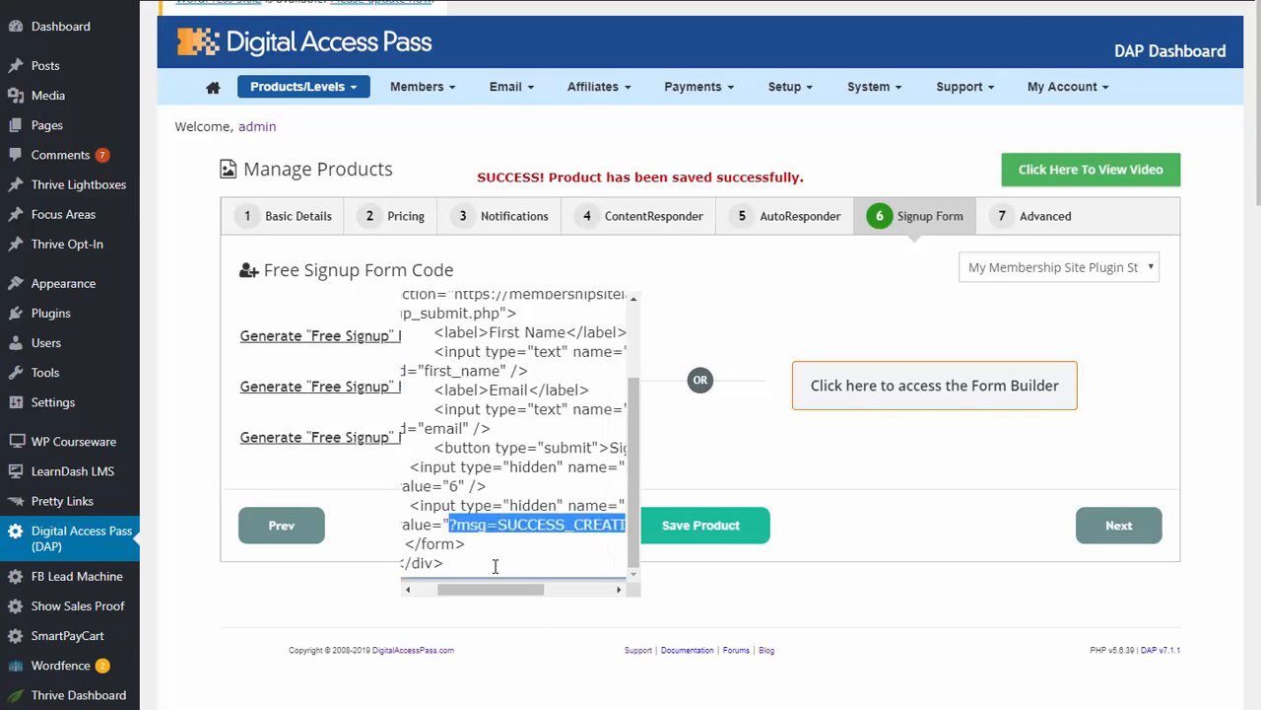
pyautogui.hotkey('shift', 'Right')
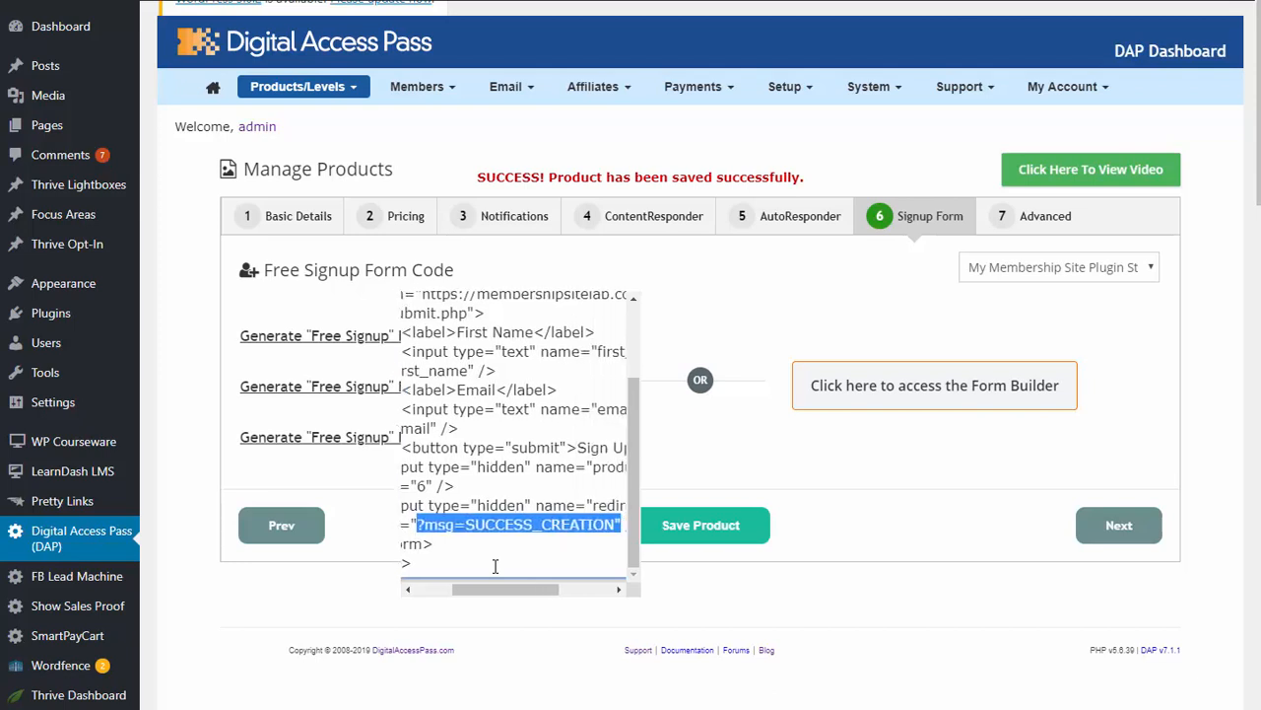
pyautogui.press('BackSpace')
pyautogui.write('"')
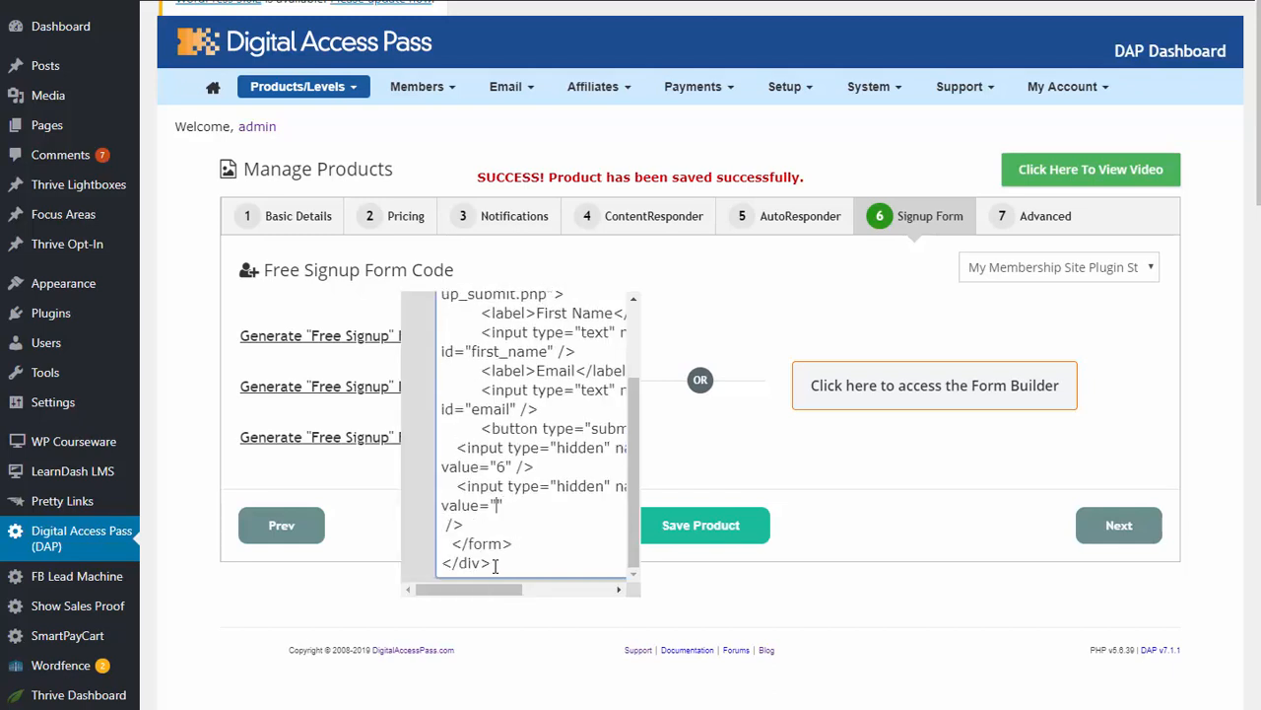
pyautogui.write('/welcome')
pyautogui.moveTo(568, 505); pyautogui.dragTo(506, 510)
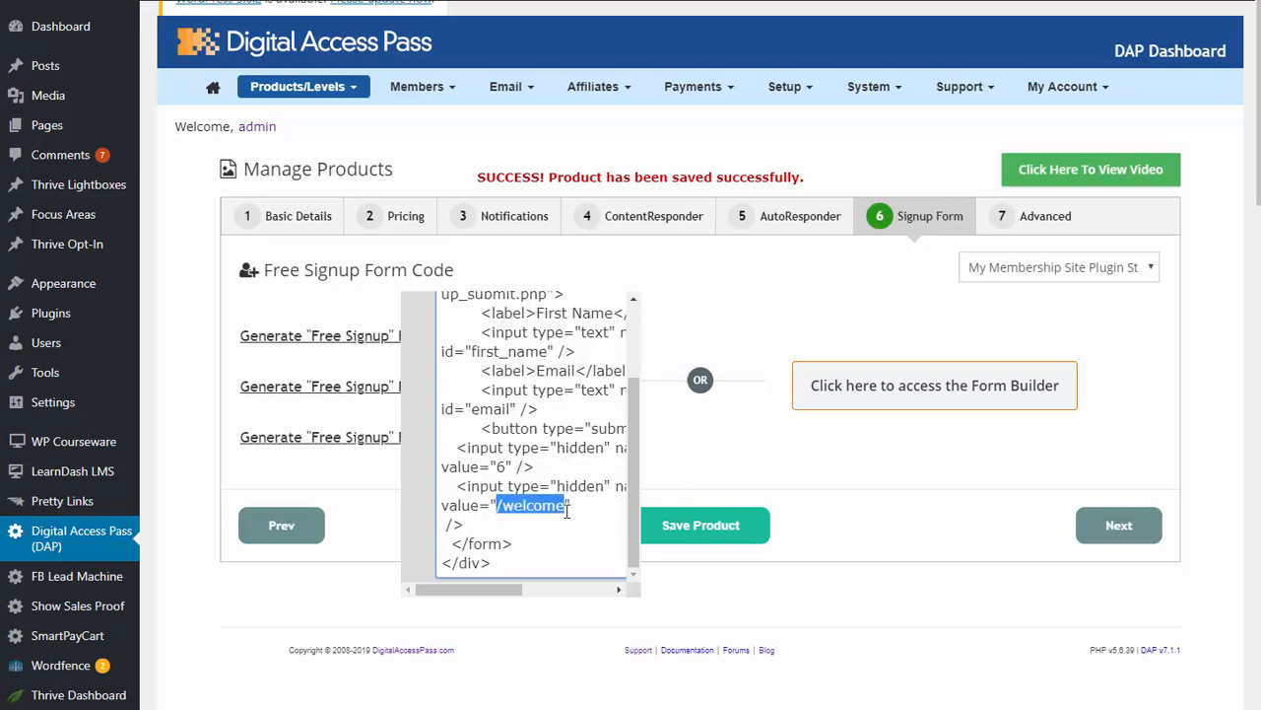
pyautogui.click(516, 529)
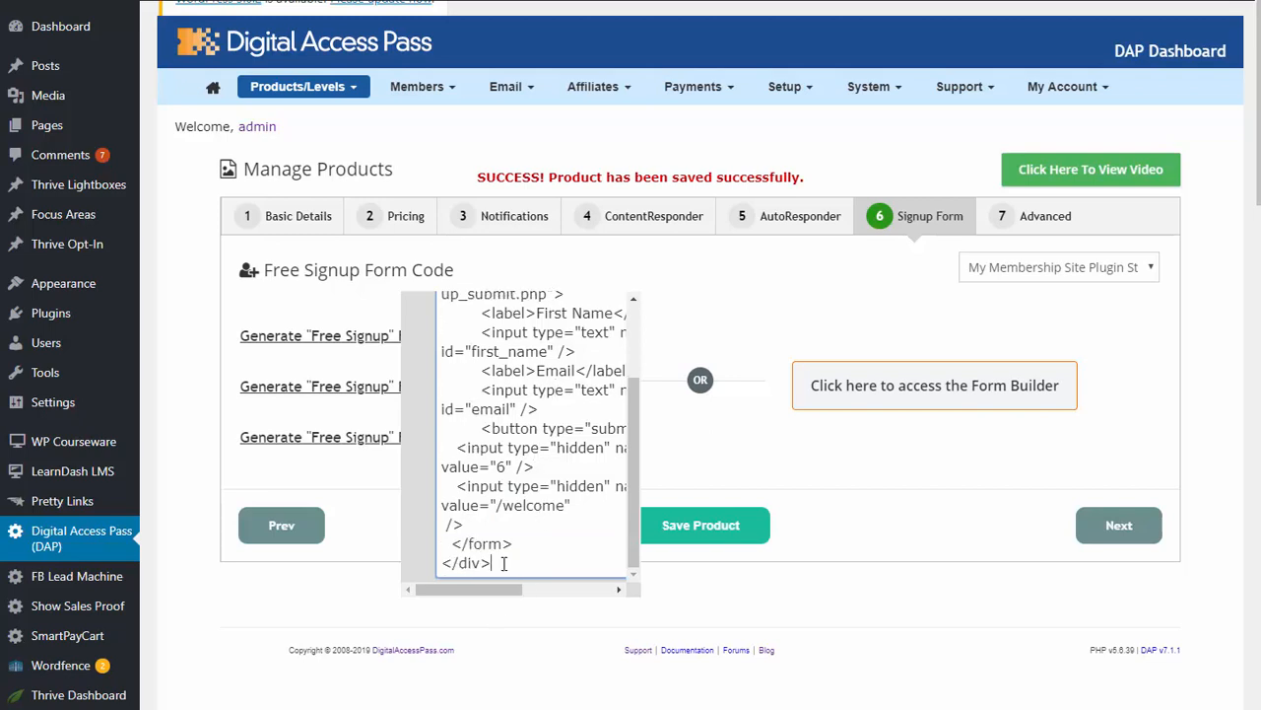
# Step: Select the edited basic signup form code up from its closing tag and close the code window
pyautogui.moveTo(504, 562); pyautogui.dragTo(456, 336)
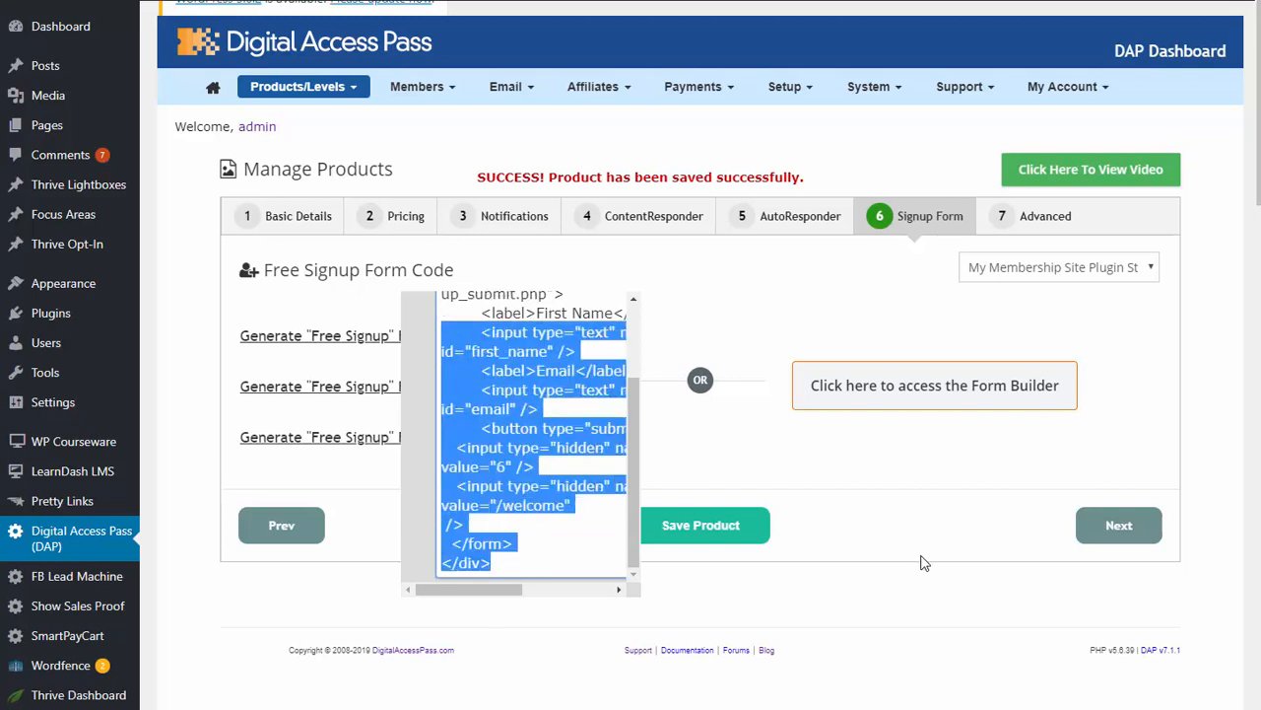
pyautogui.scroll(5, 601, 384)
pyautogui.click(591, 365)
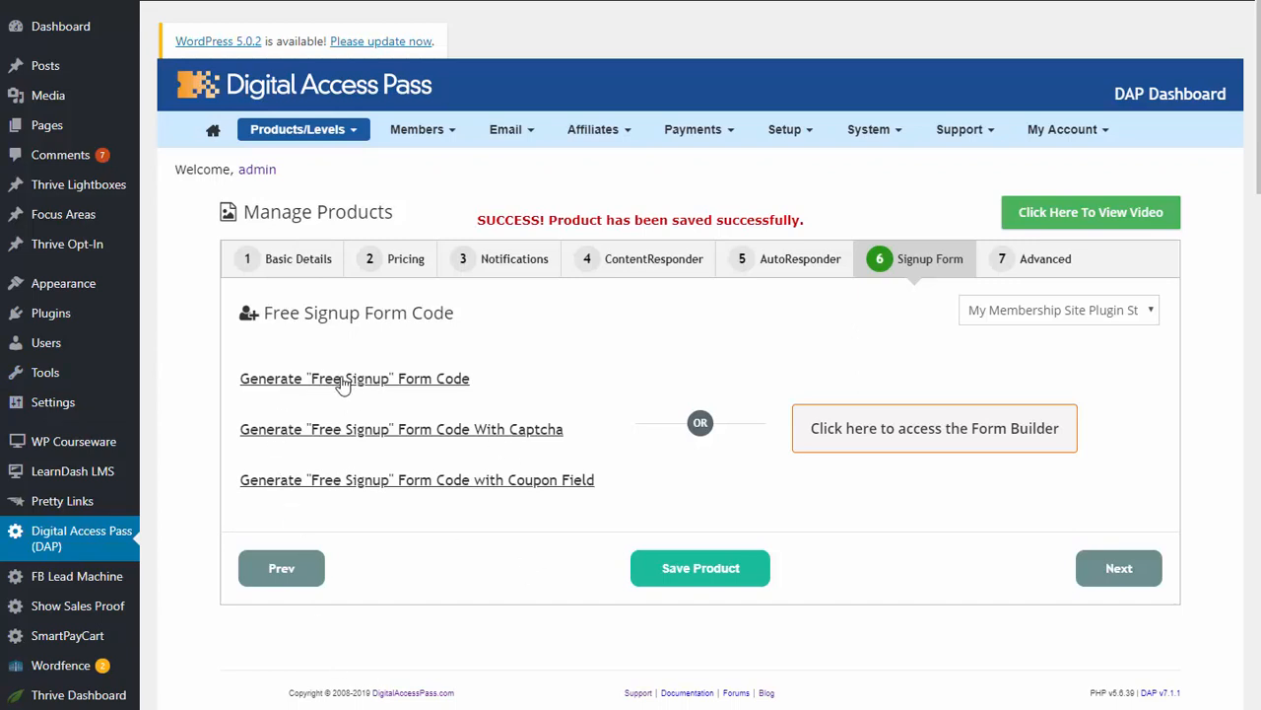
# Step: Generate the Free Signup form code with captcha, examine its HTML, and close it
pyautogui.click(485, 434)
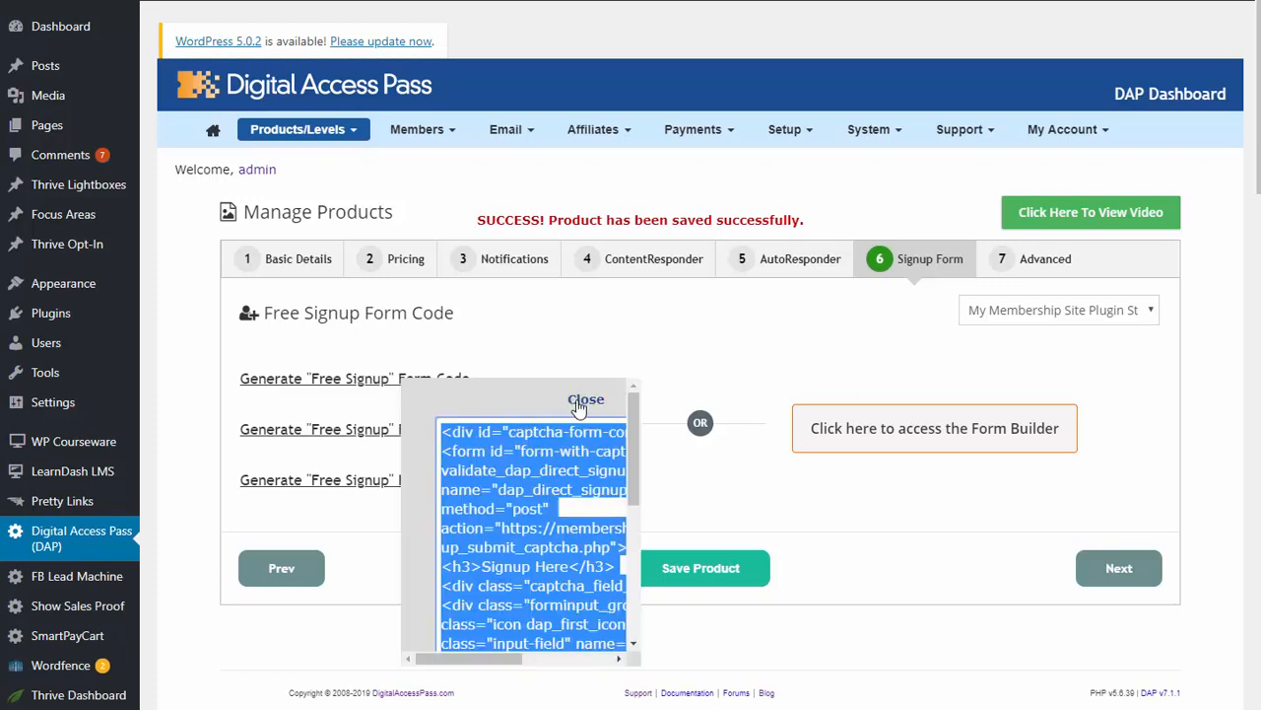
pyautogui.scroll(-3, 520, 540)
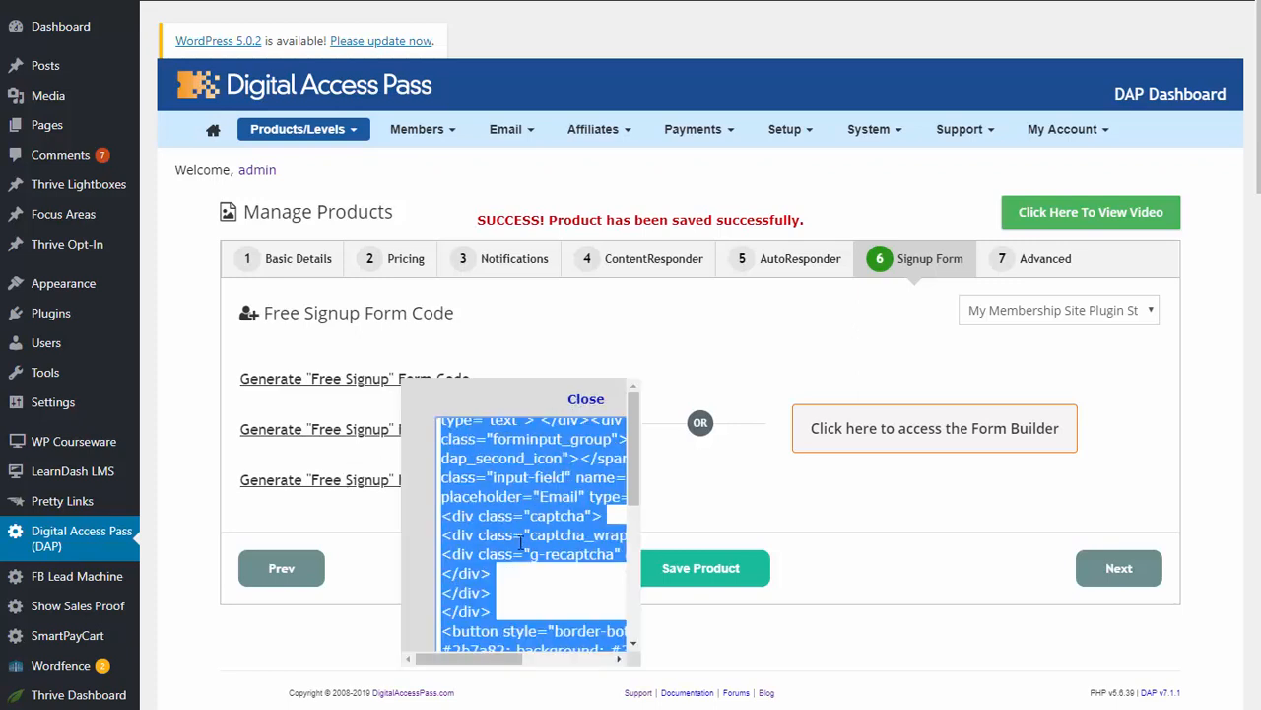
pyautogui.scroll(-2, 520, 540)
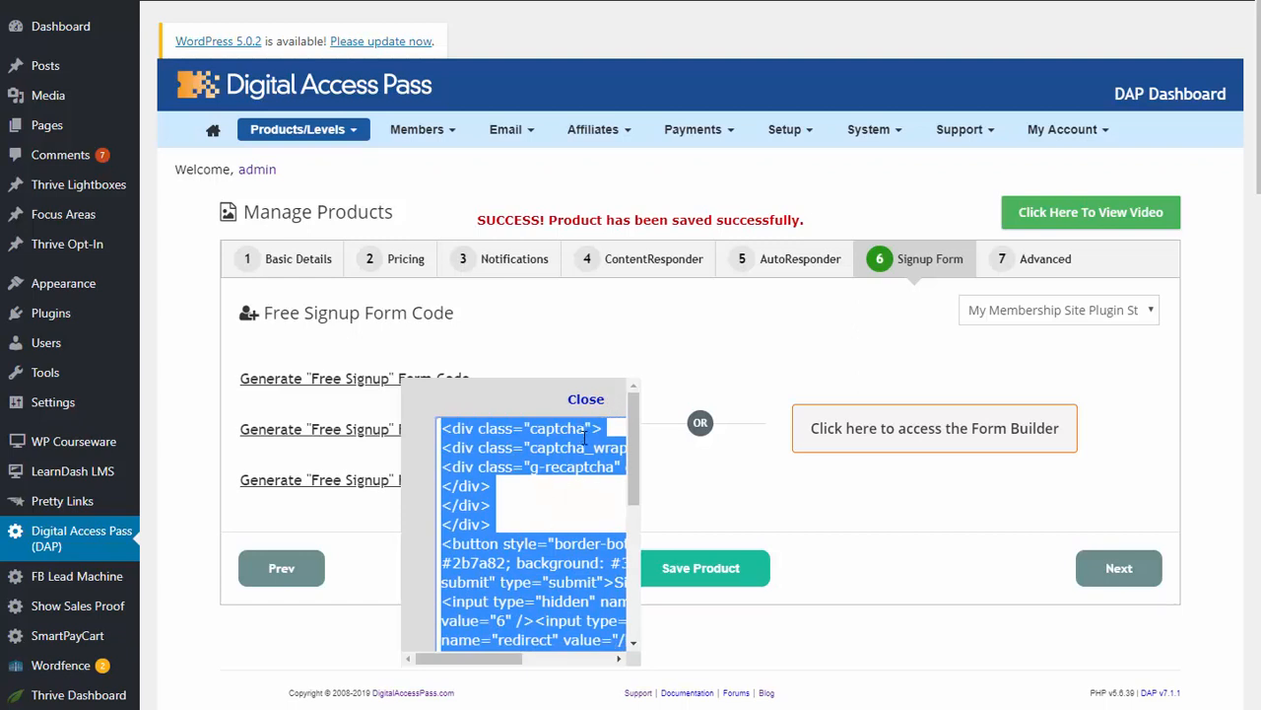
pyautogui.click(587, 399)
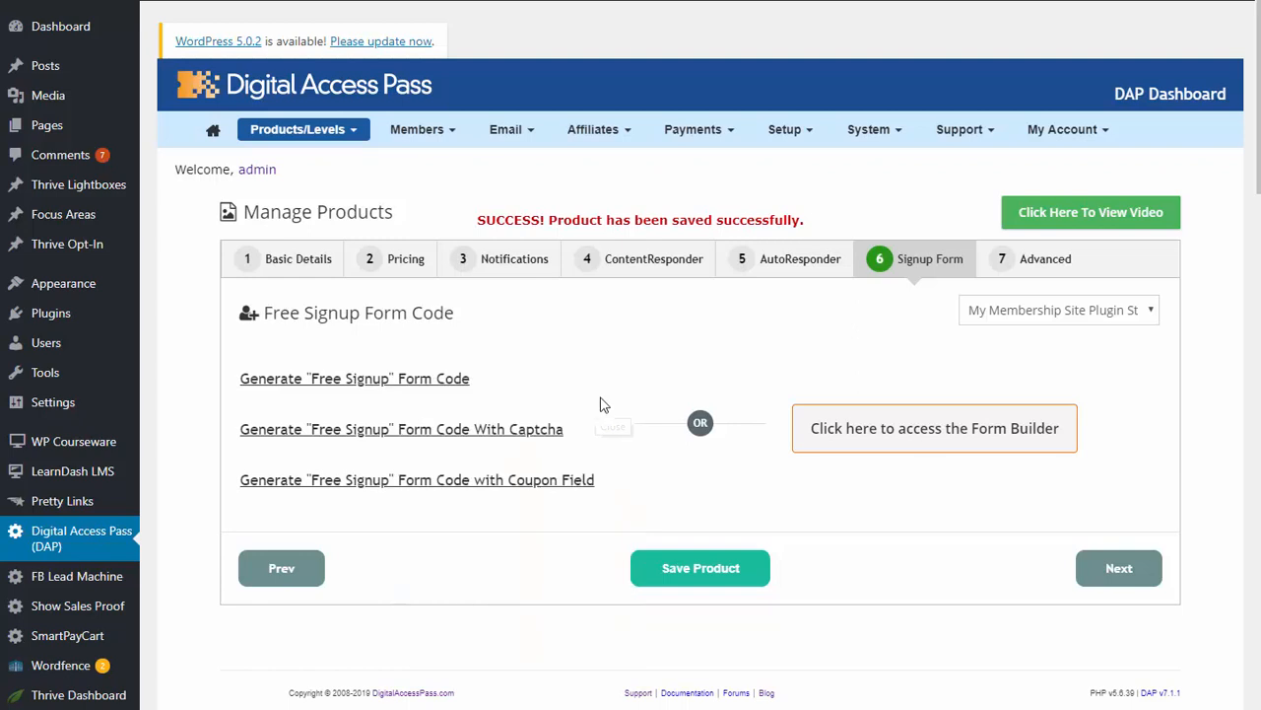
# Step: Reopen the captcha signup form code, replace its whole hidden redirect value with /welcome, and close the code window
pyautogui.click(541, 430)
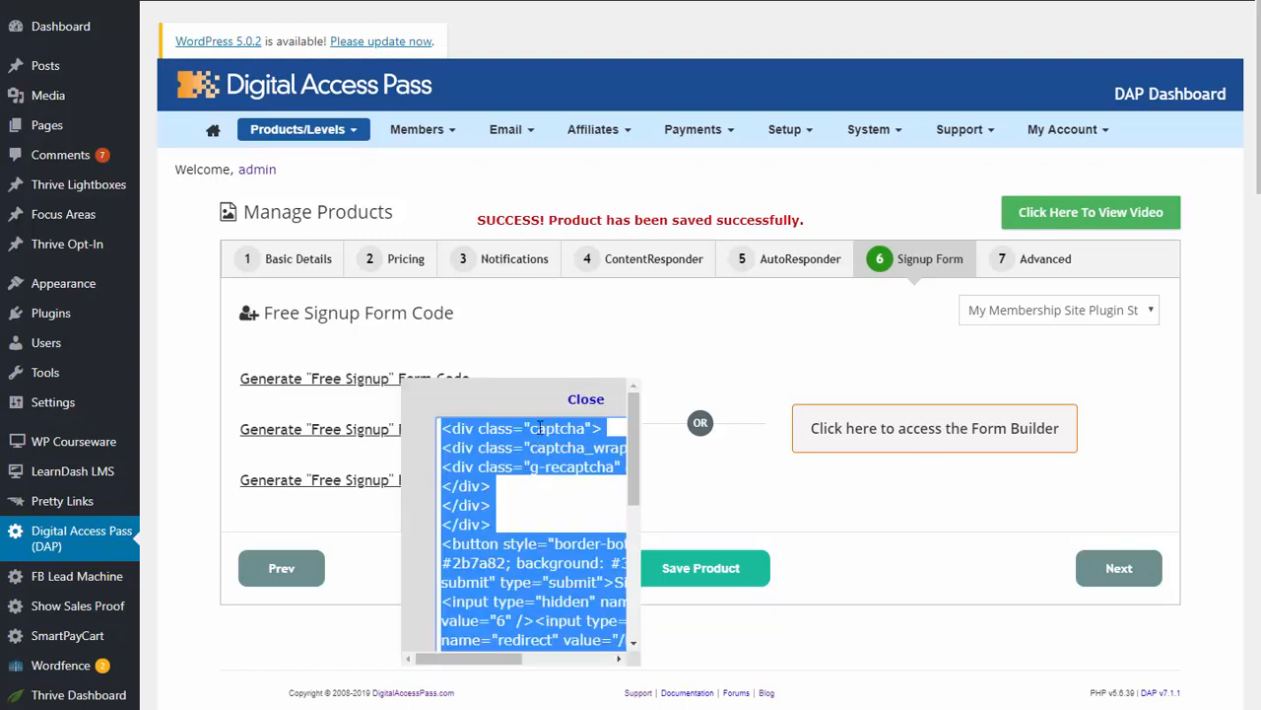
pyautogui.scroll(-2, 534, 516)
pyautogui.click(535, 548)
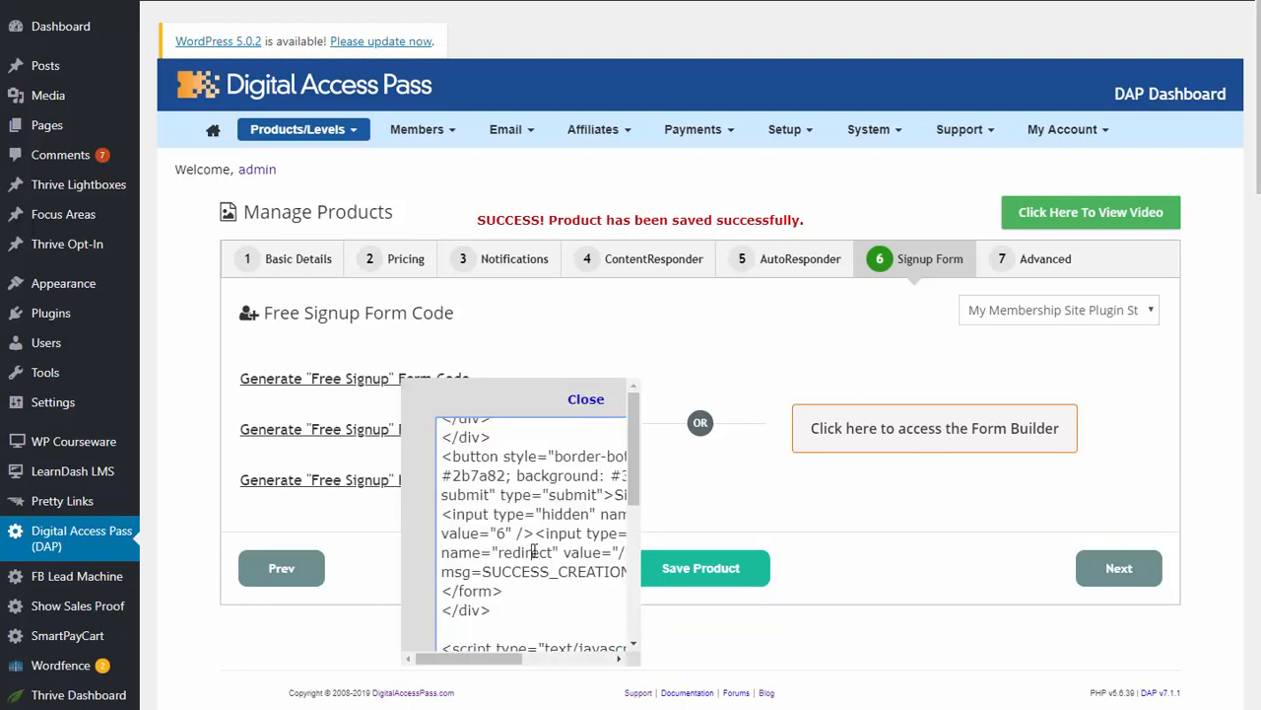
pyautogui.scroll(-1, 619, 528)
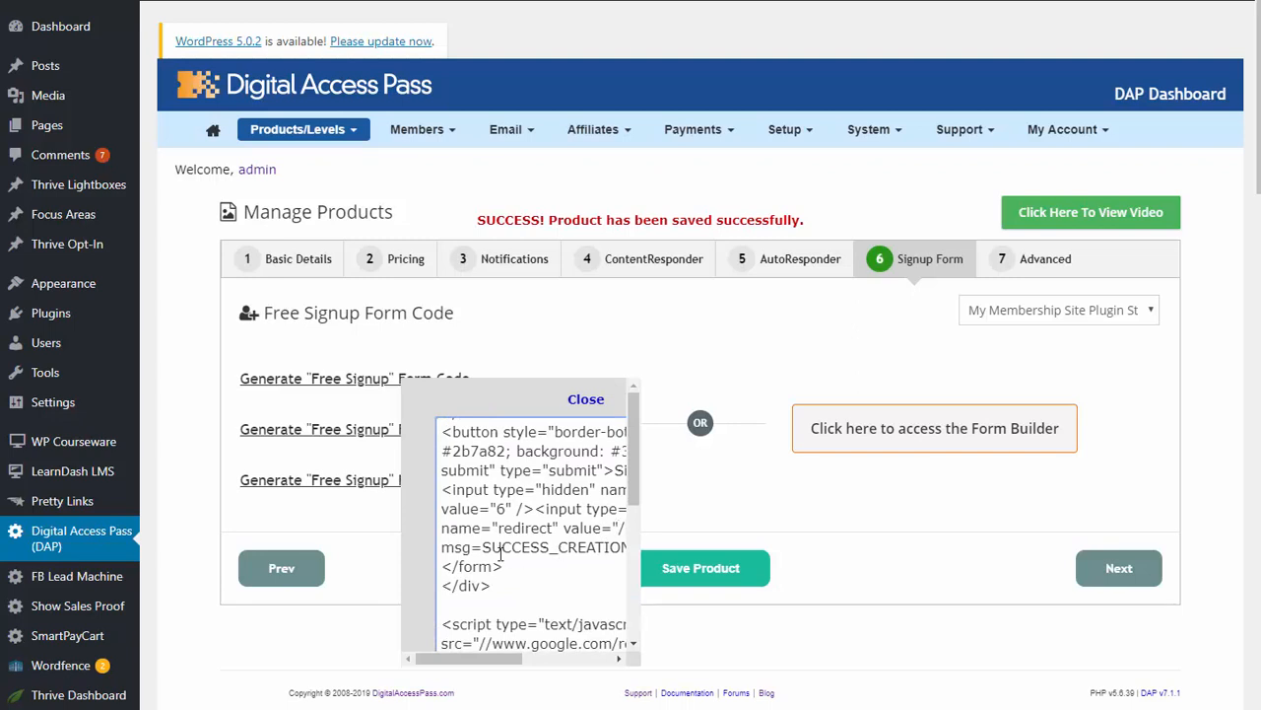
pyautogui.hotkey('shift', 'Right')
pyautogui.hotkey('shift', 'Right')
pyautogui.hotkey('shift', 'Right')
pyautogui.hotkey('shift', 'Right')
pyautogui.hotkey('shift', 'Right')
pyautogui.hotkey('shift', 'Right')
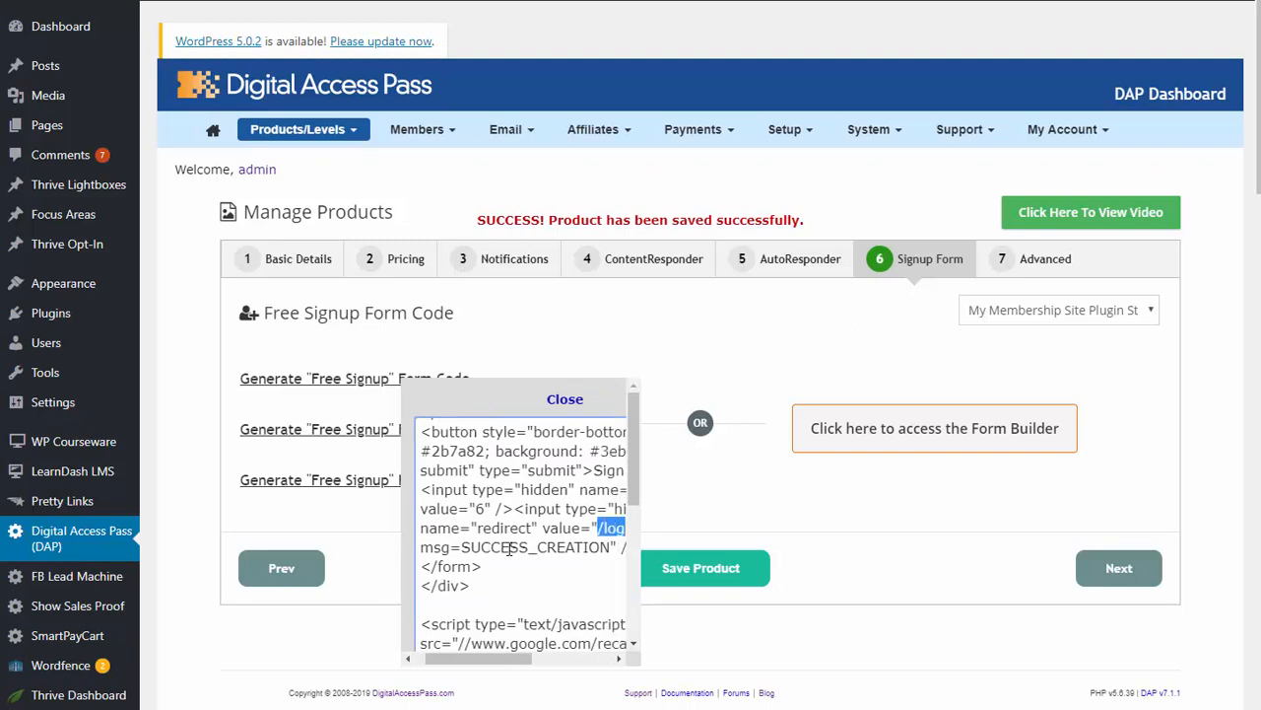
pyautogui.keyDown('shift'); pyautogui.click(600, 547); pyautogui.keyUp('shift')
pyautogui.press('BackSpace')
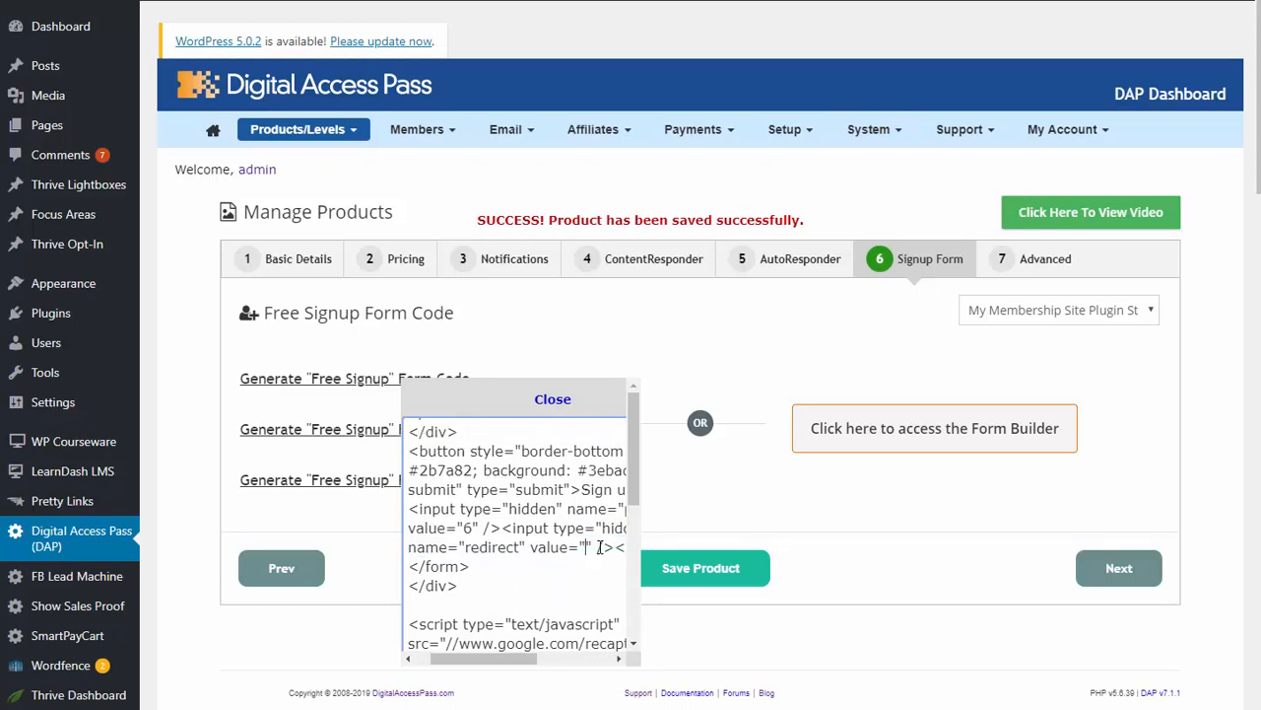
pyautogui.write('/welcome')
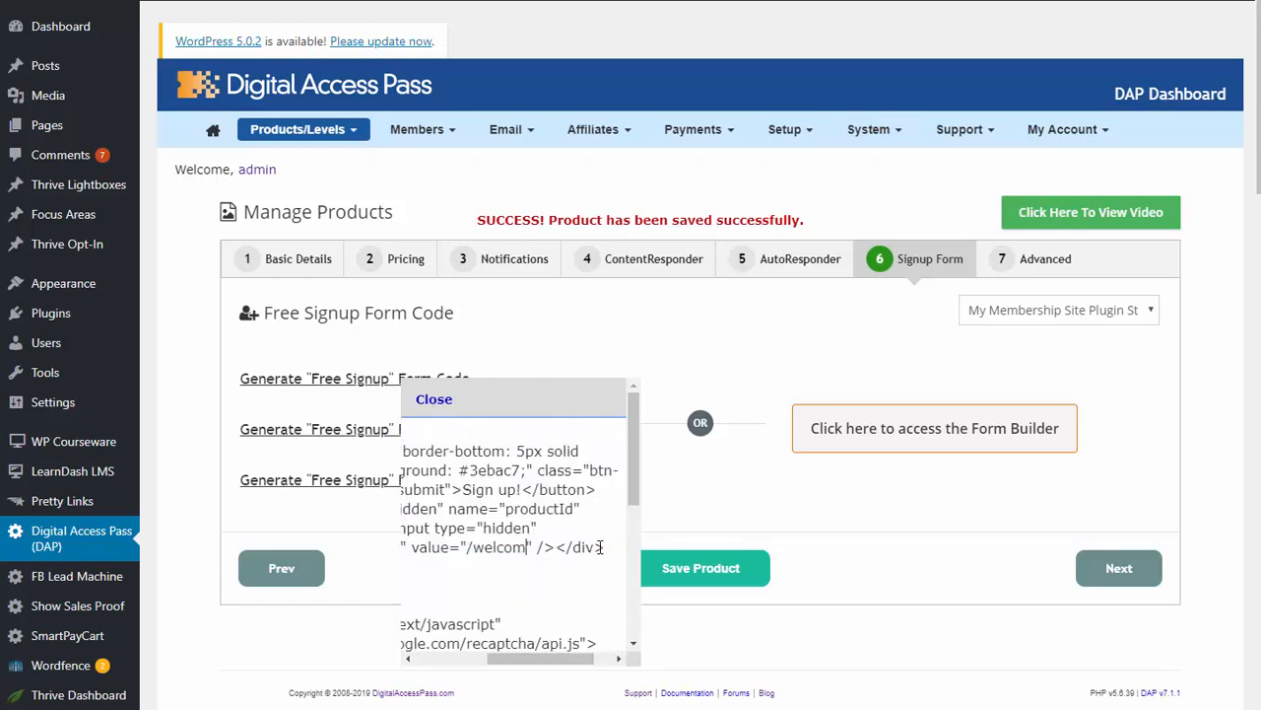
pyautogui.click(435, 400)
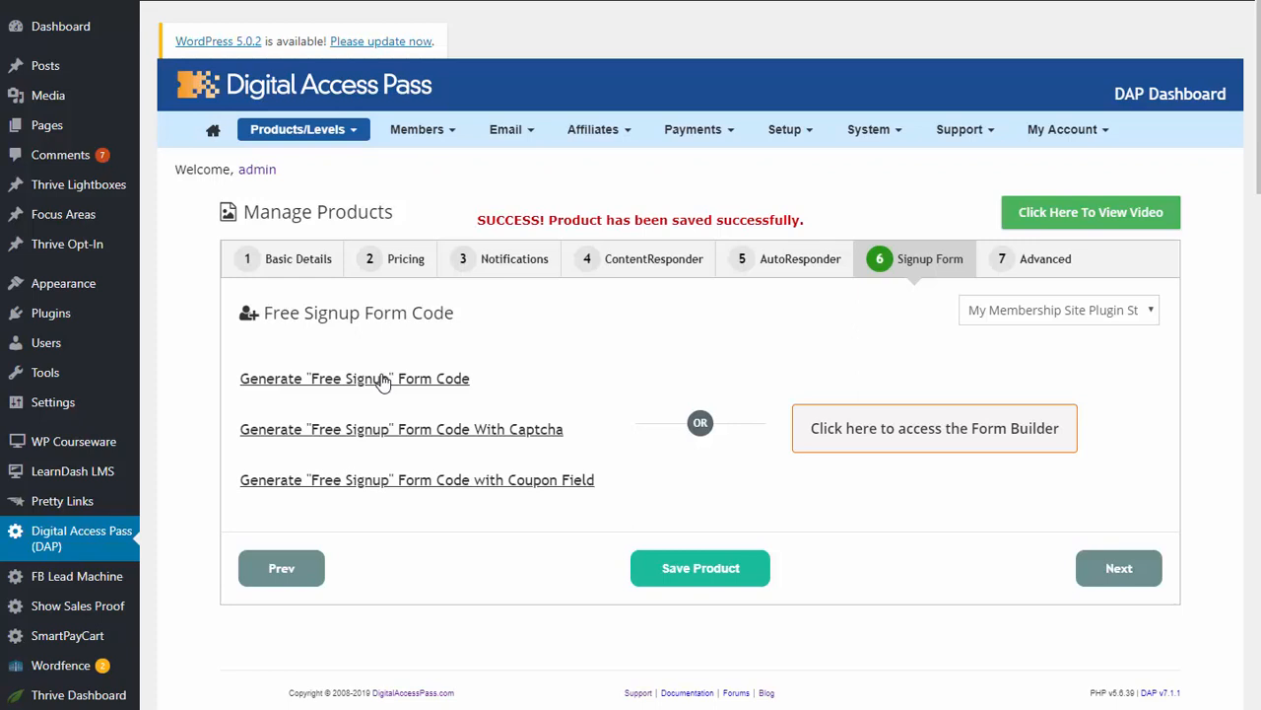
# Step: Bring up the basic Free Signup form code again for review and close it
pyautogui.click(469, 383)
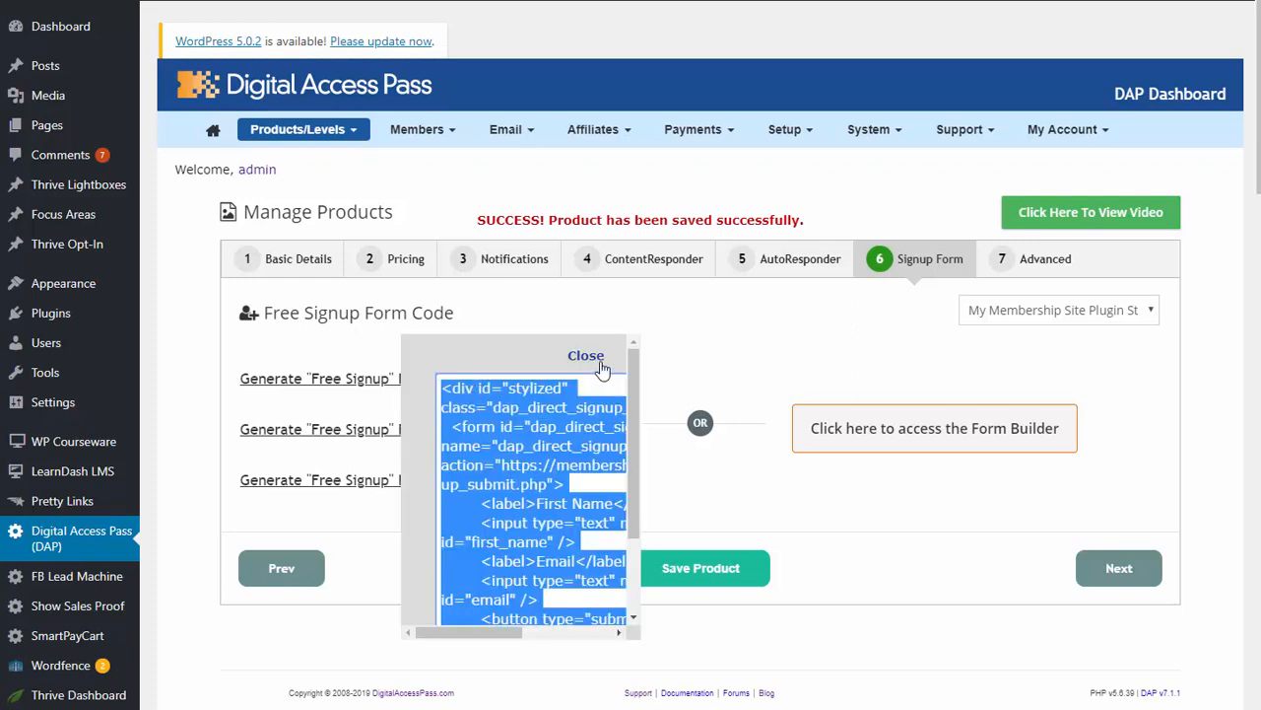
pyautogui.click(586, 356)
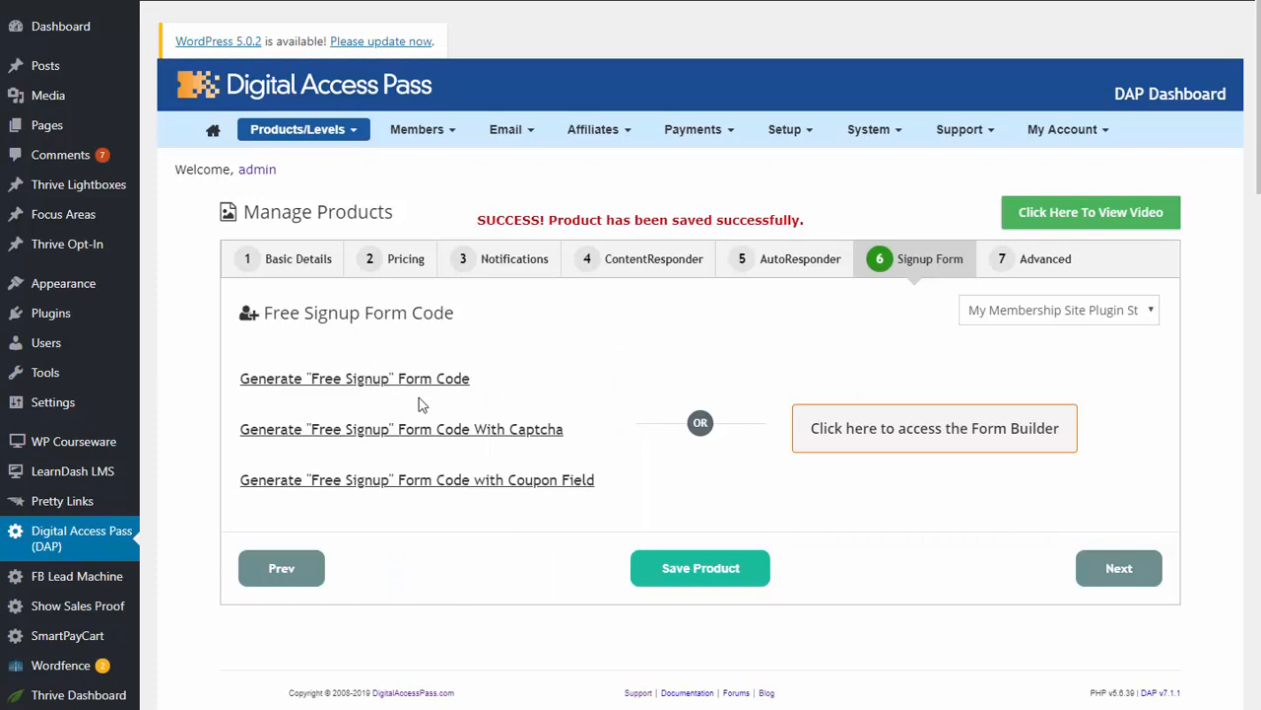
# Step: Start a new form in the Form Builder and name it Free Signup
pyautogui.moveTo(53, 80)
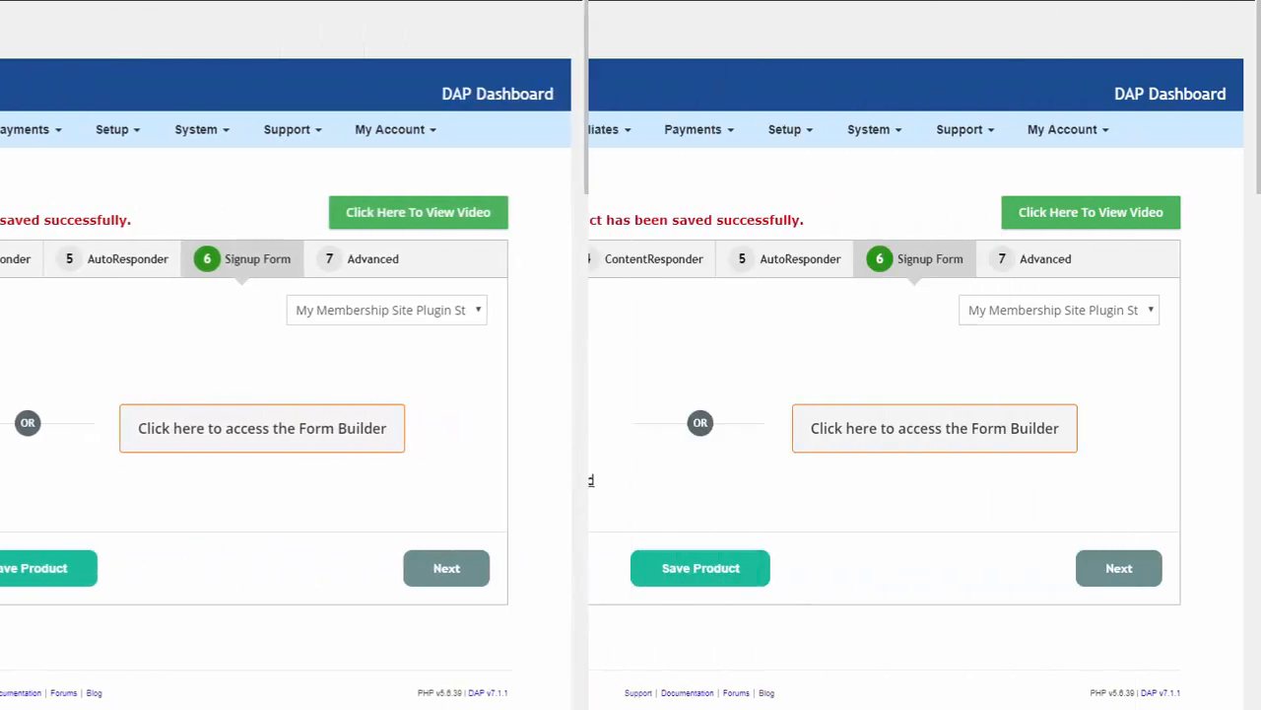
pyautogui.moveTo(313, 143)
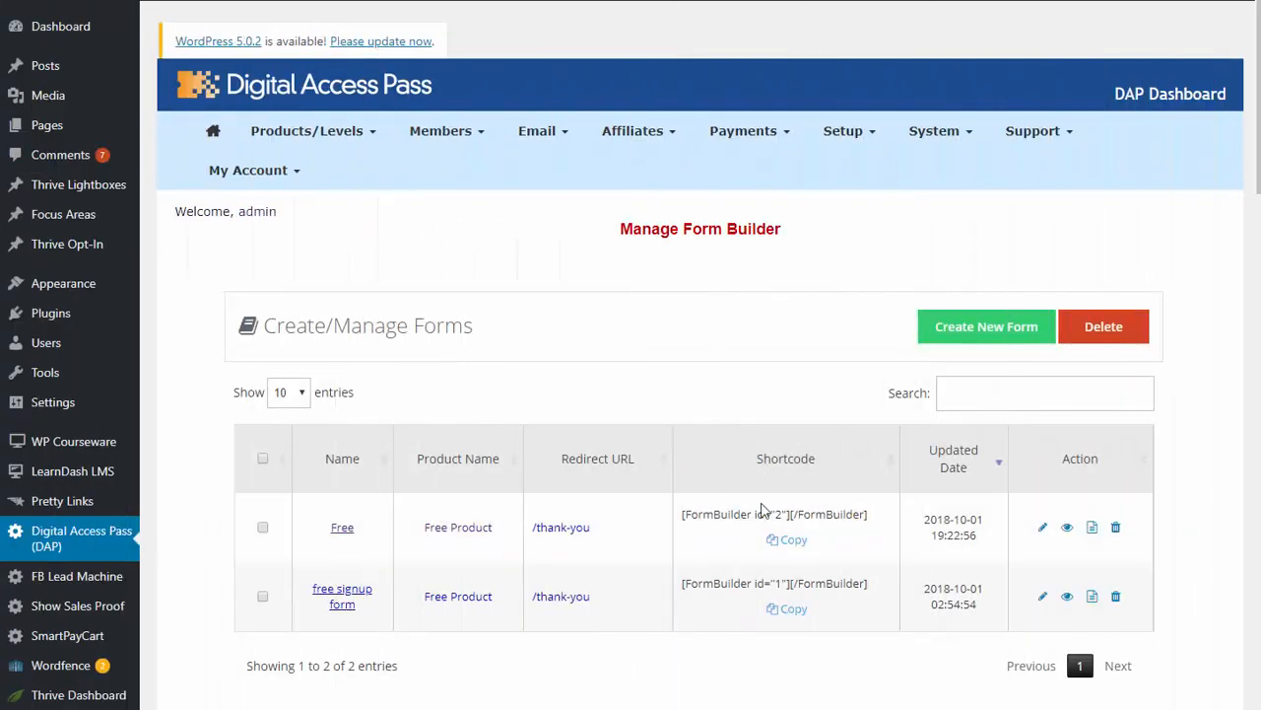
pyautogui.click(981, 335)
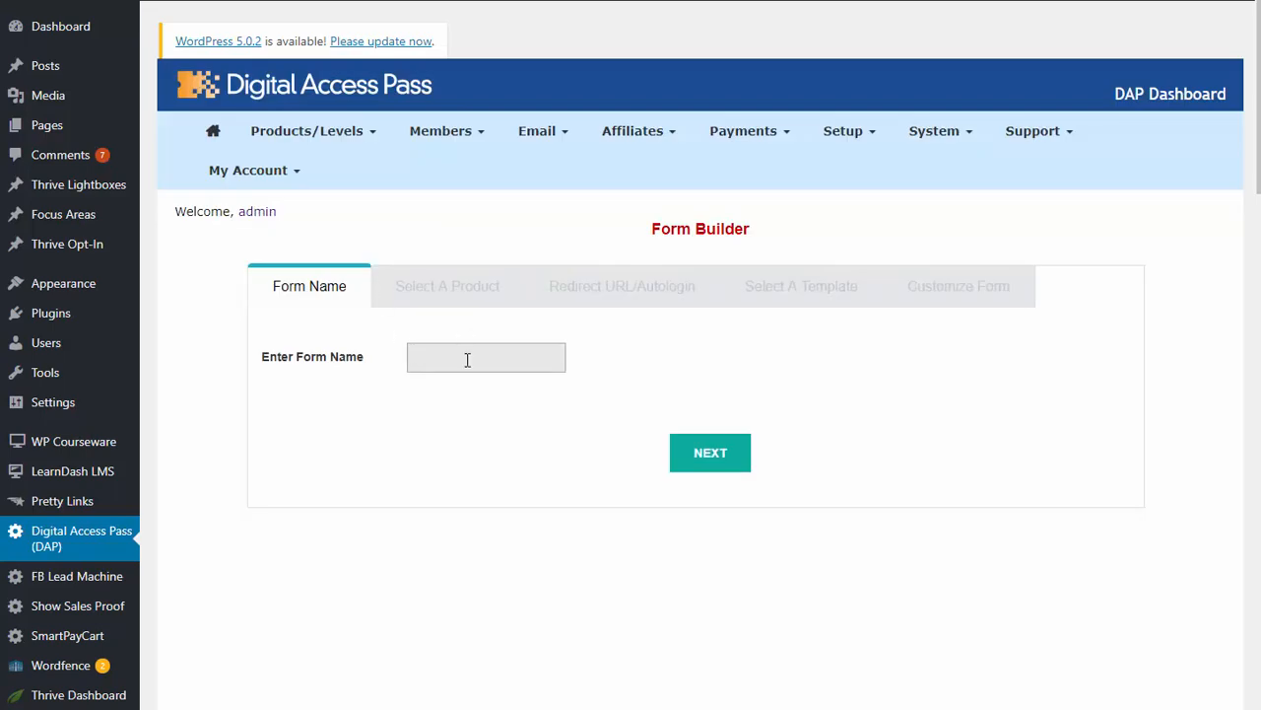
pyautogui.click(467, 357)
pyautogui.write('Free Signup')
pyautogui.click(709, 452)
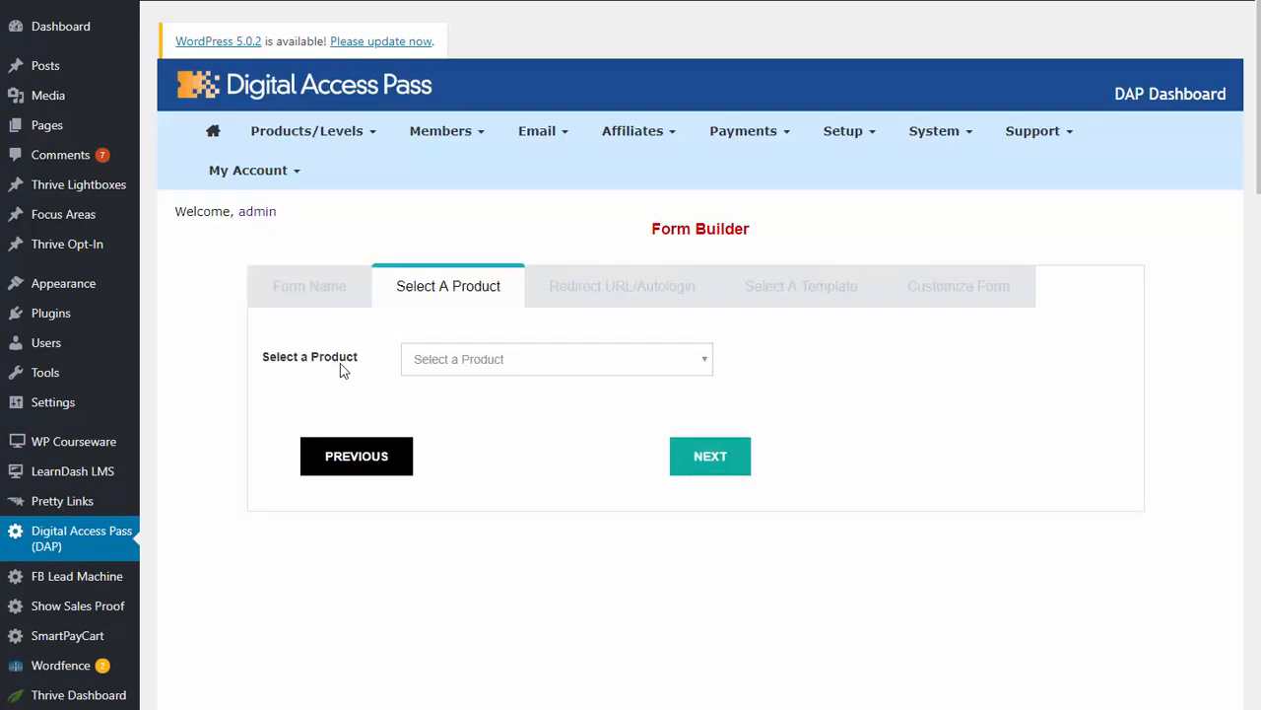
# Step: Assign the My Membership Site Plugin Stack product to the new form and continue to the redirect settings
pyautogui.click(442, 363)
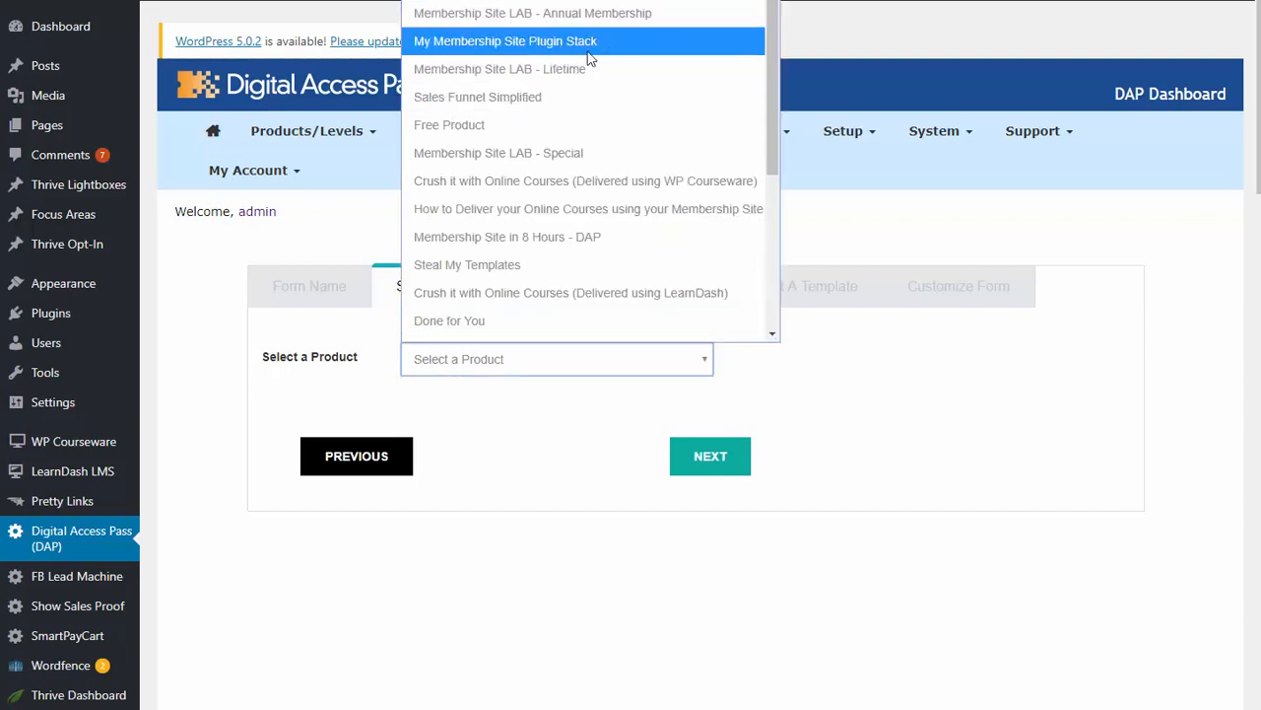
pyautogui.click(515, 42)
pyautogui.click(684, 464)
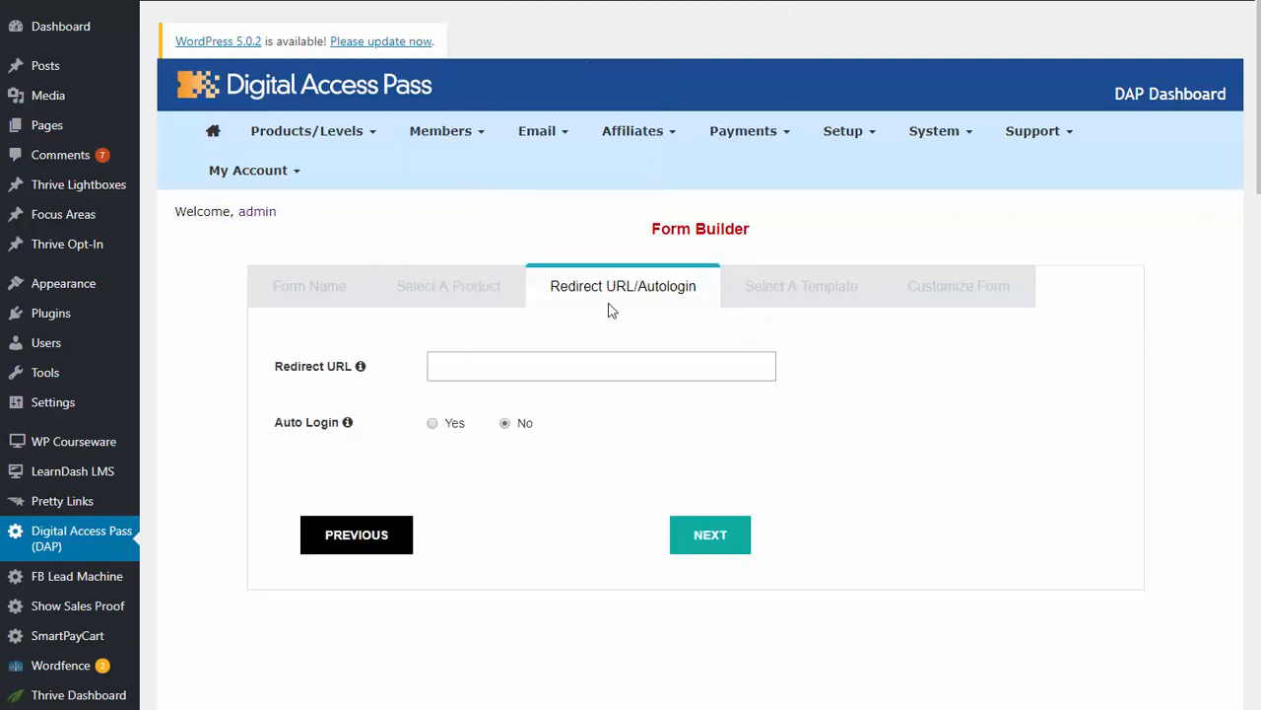
# Step: Set the form's redirect URL to /welcome with Auto Login set to No, and continue to template selection
pyautogui.click(532, 364)
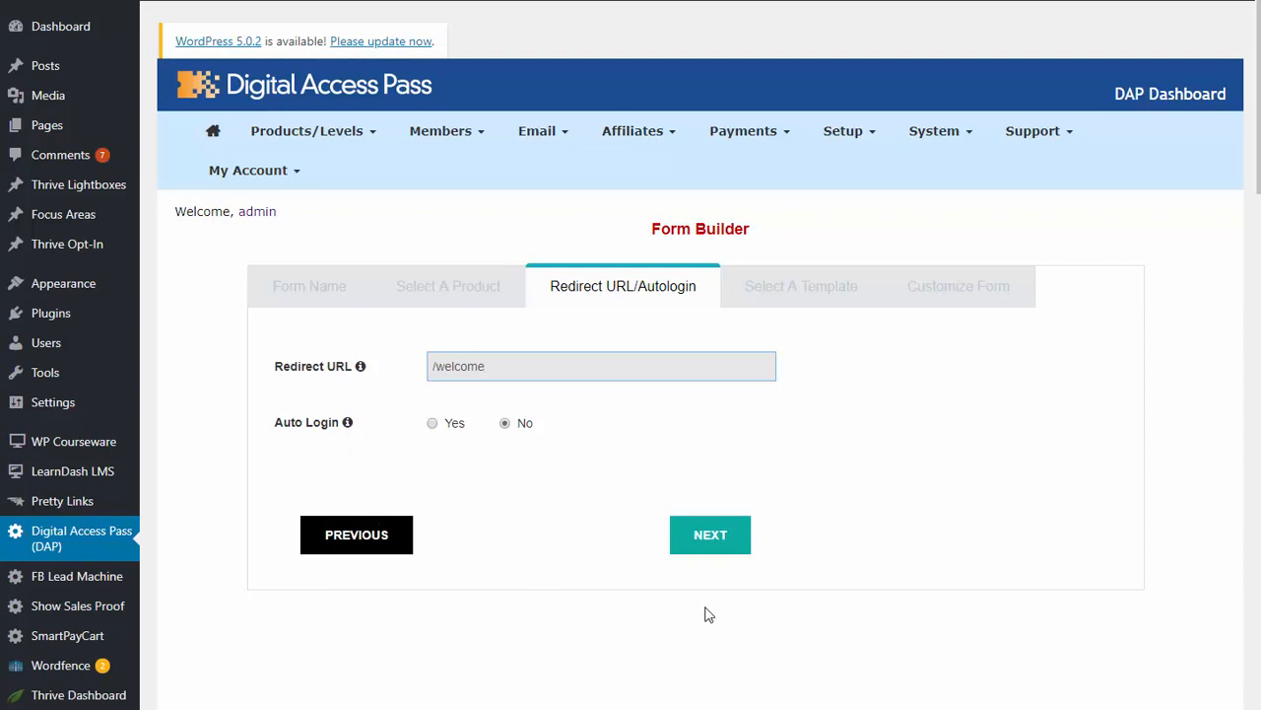
pyautogui.click(432, 422)
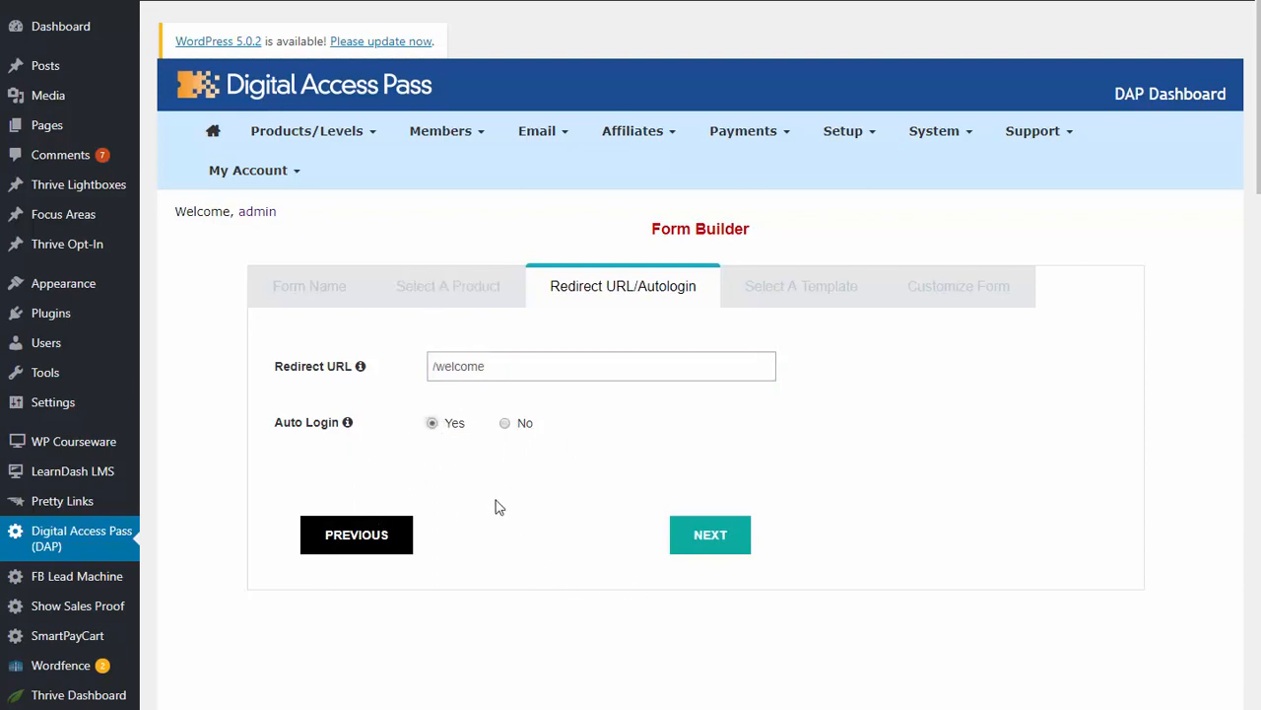
pyautogui.click(505, 424)
pyautogui.click(709, 534)
# Step: Choose Template2 for customization and turn off its Heading Section
pyautogui.scroll(-1, 707, 424)
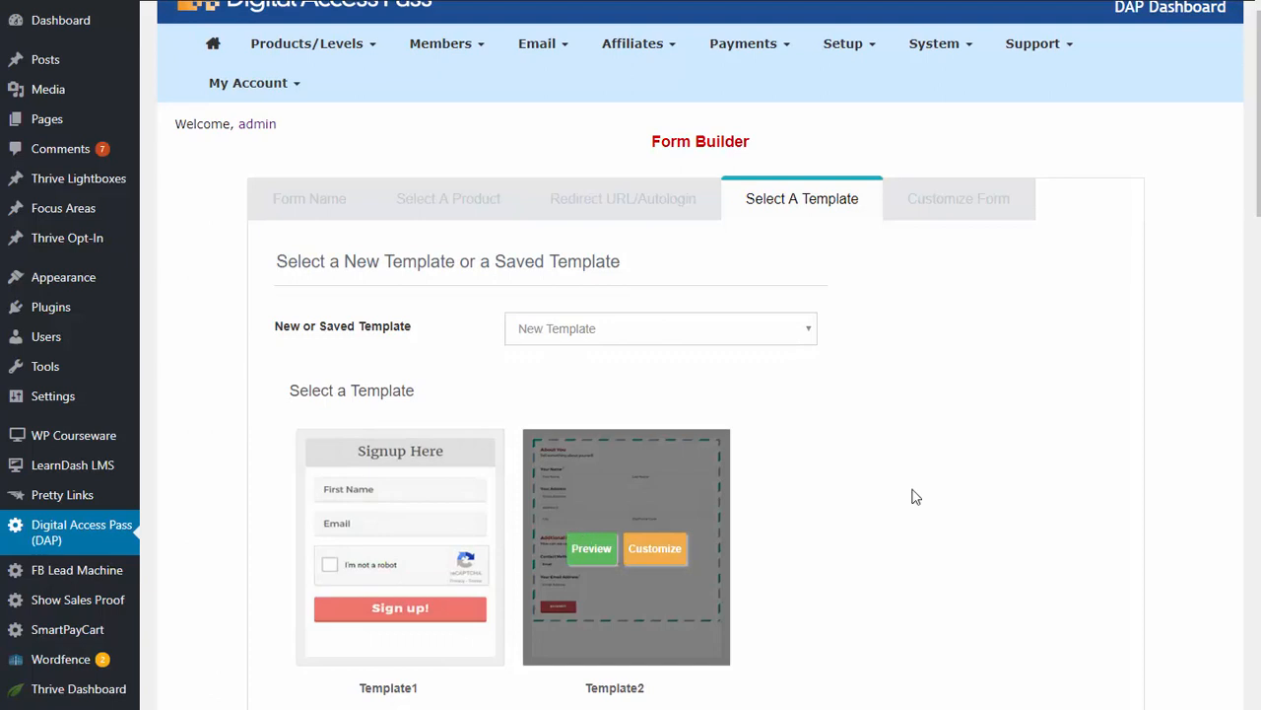
pyautogui.click(651, 547)
pyautogui.scroll(-1, 492, 325)
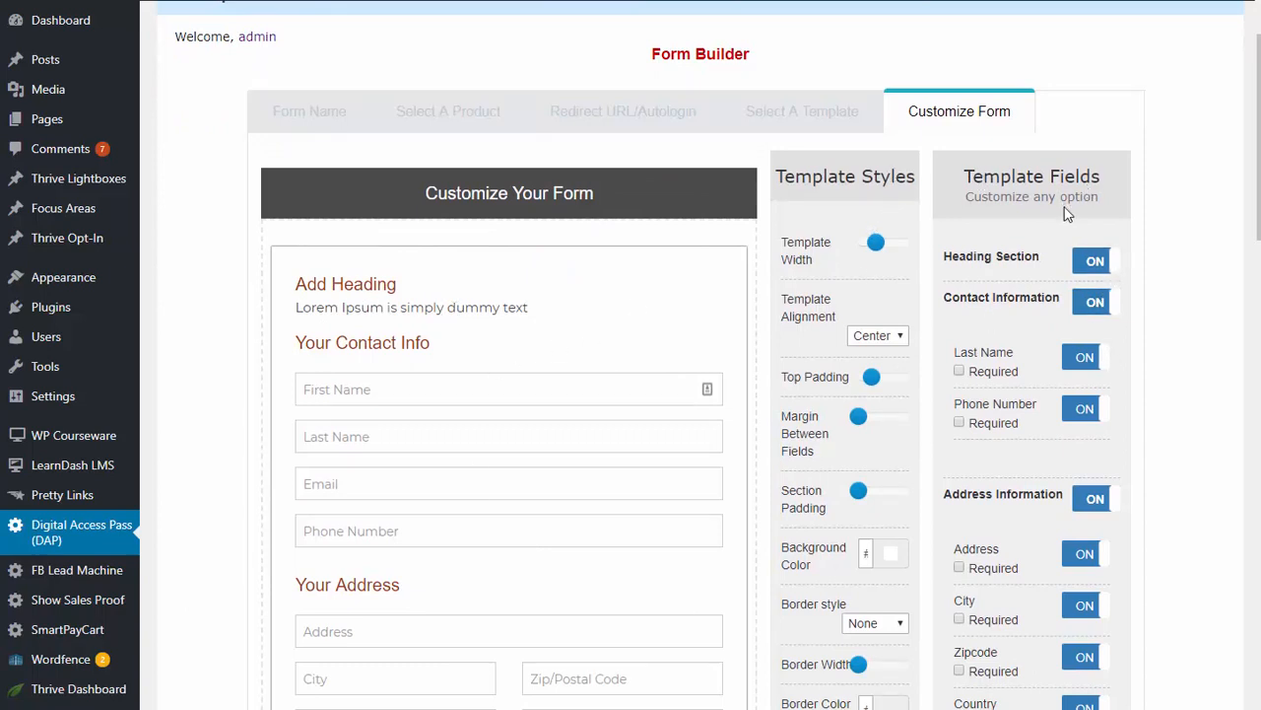
pyautogui.click(1103, 262)
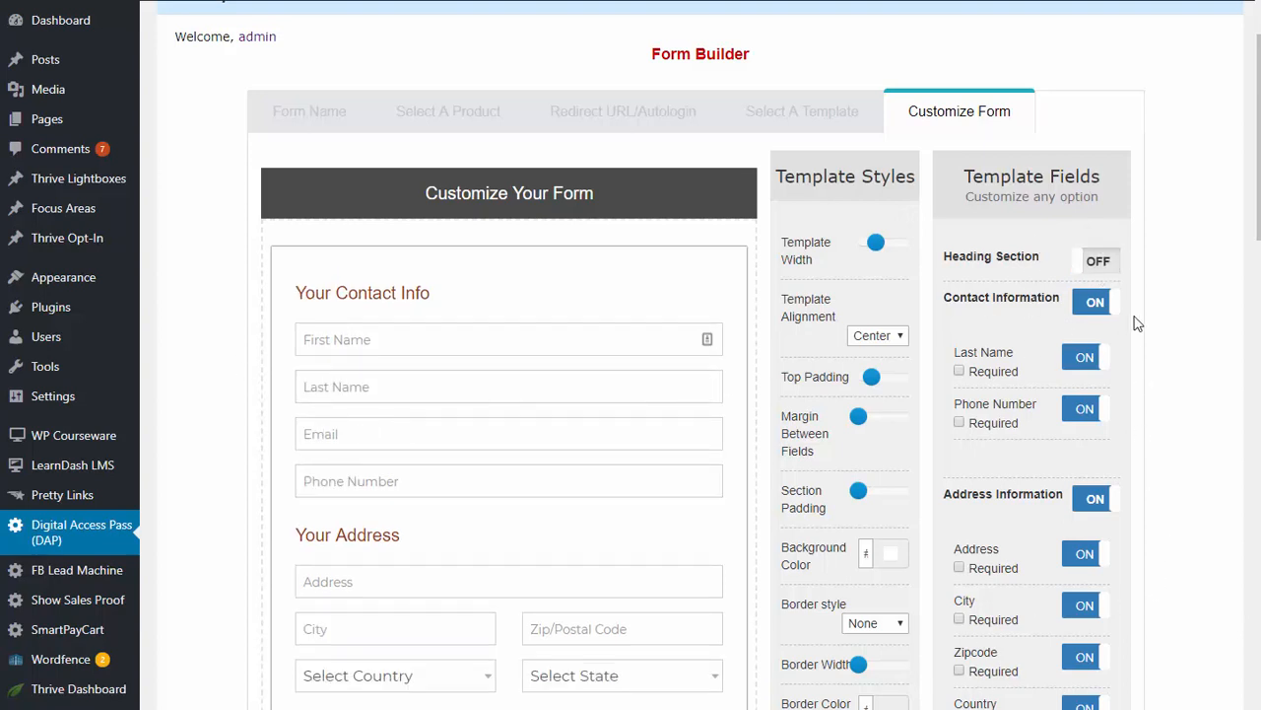
# Step: Check the template's Additional Information options and open the member Custom Fields page in a new browser tab
pyautogui.scroll(-1, 654, 482)
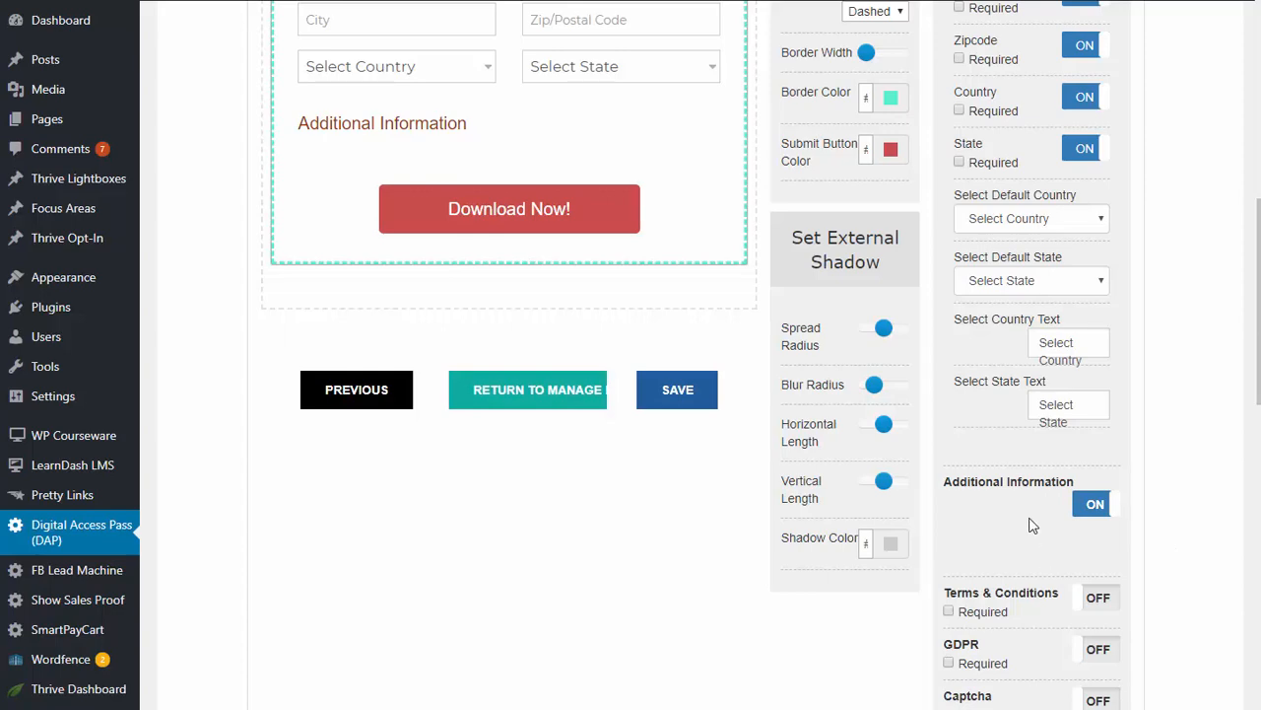
pyautogui.scroll(10, 458, 305)
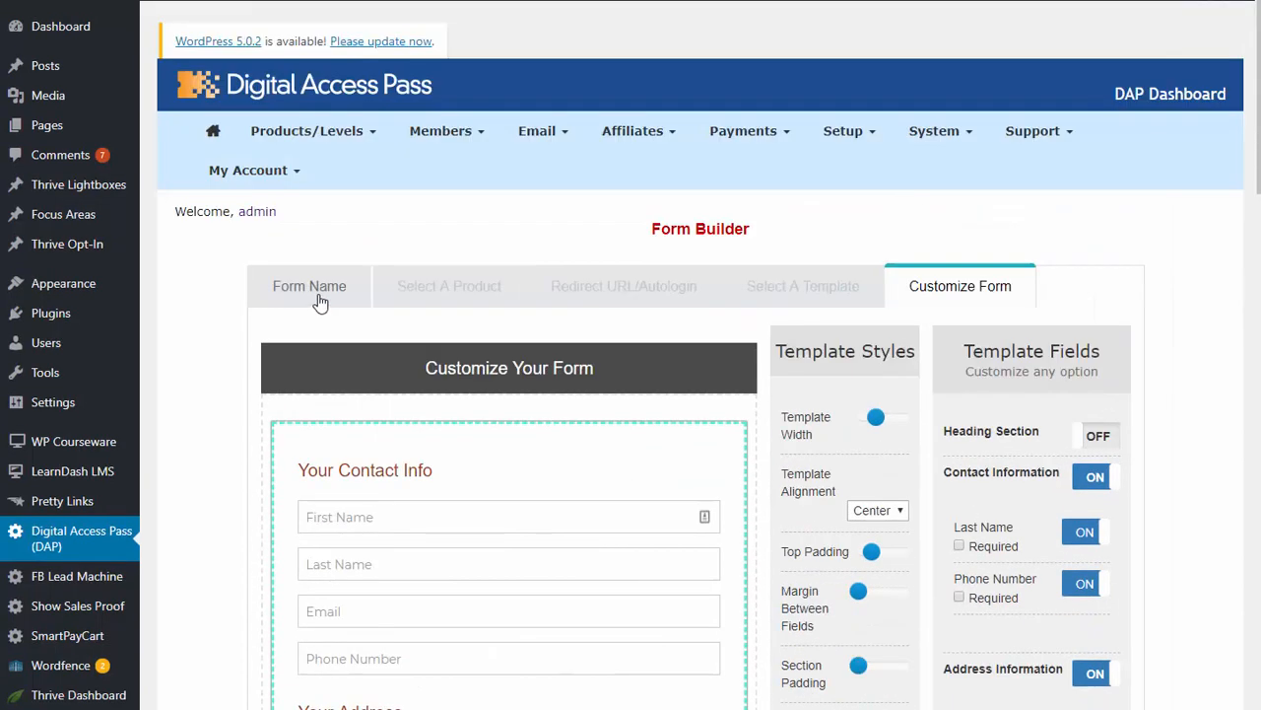
pyautogui.click(445, 134)
pyautogui.rightClick(461, 247)
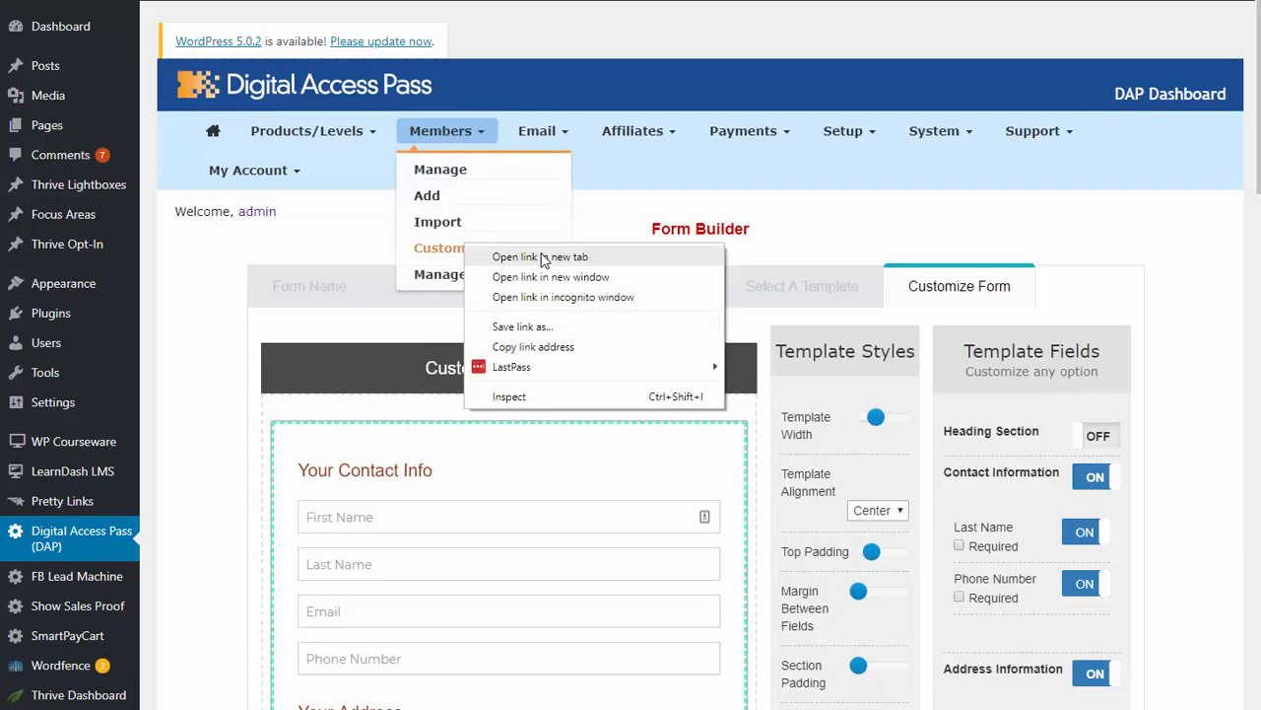
pyautogui.click(551, 260)
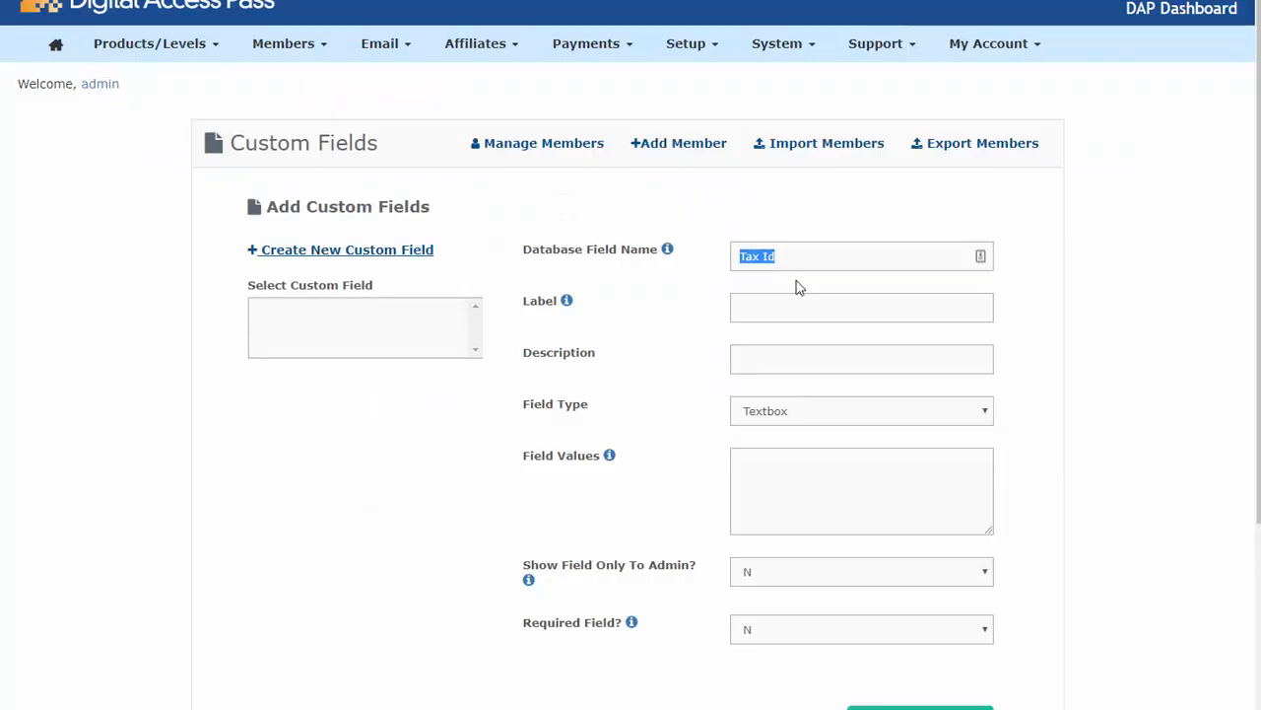
# Step: Add a Textbox custom field with database name taxid and Tax Id as both label and description
pyautogui.write('taxid')
pyautogui.click(785, 411)
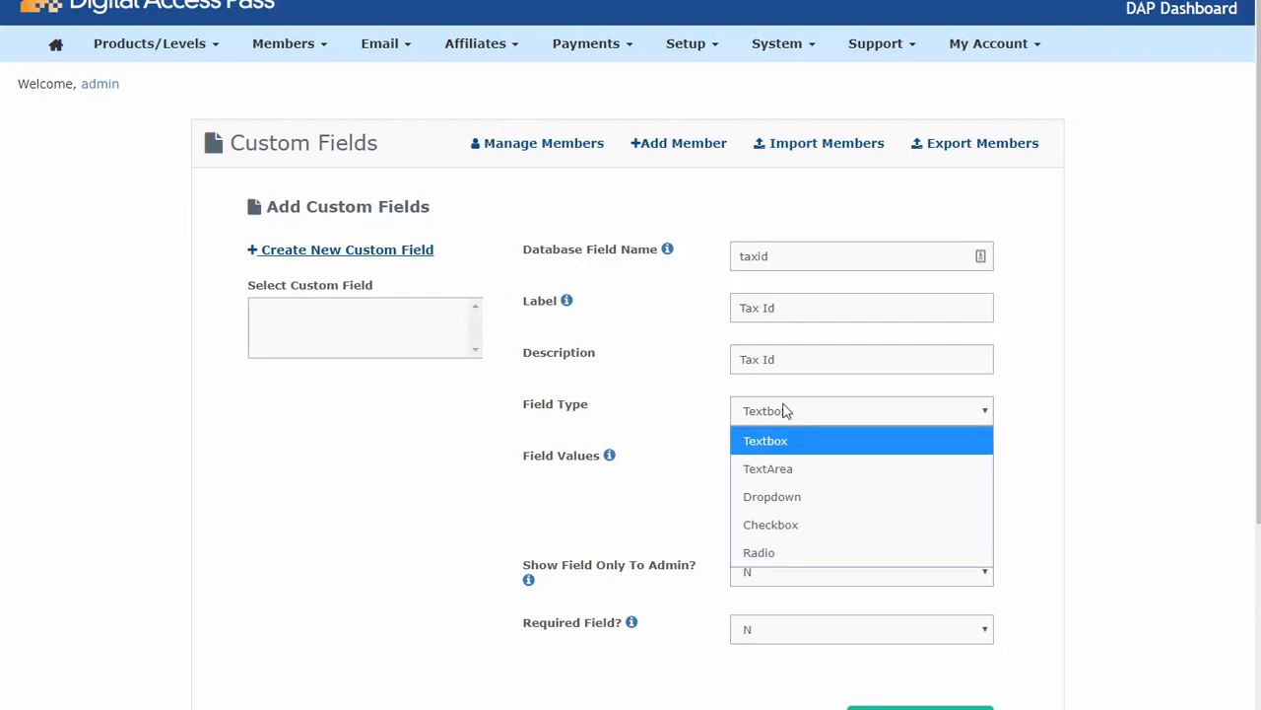
pyautogui.click(1051, 474)
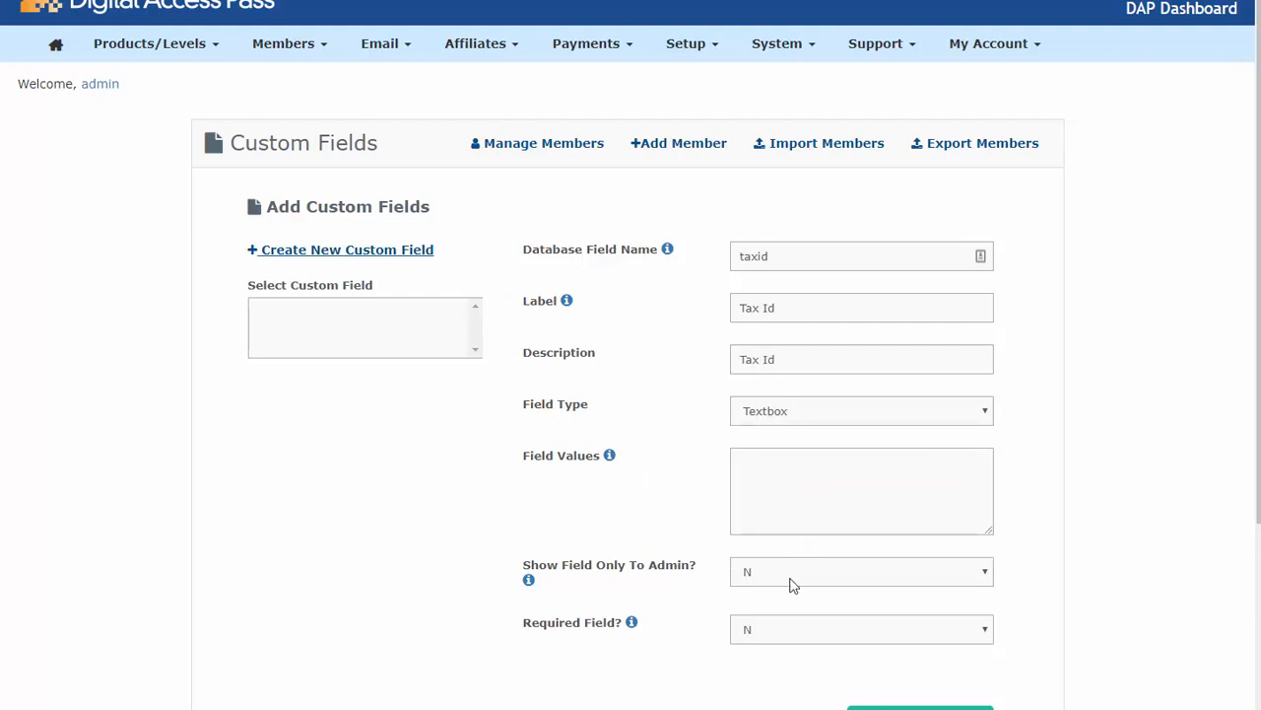
pyautogui.scroll(-1, 790, 585)
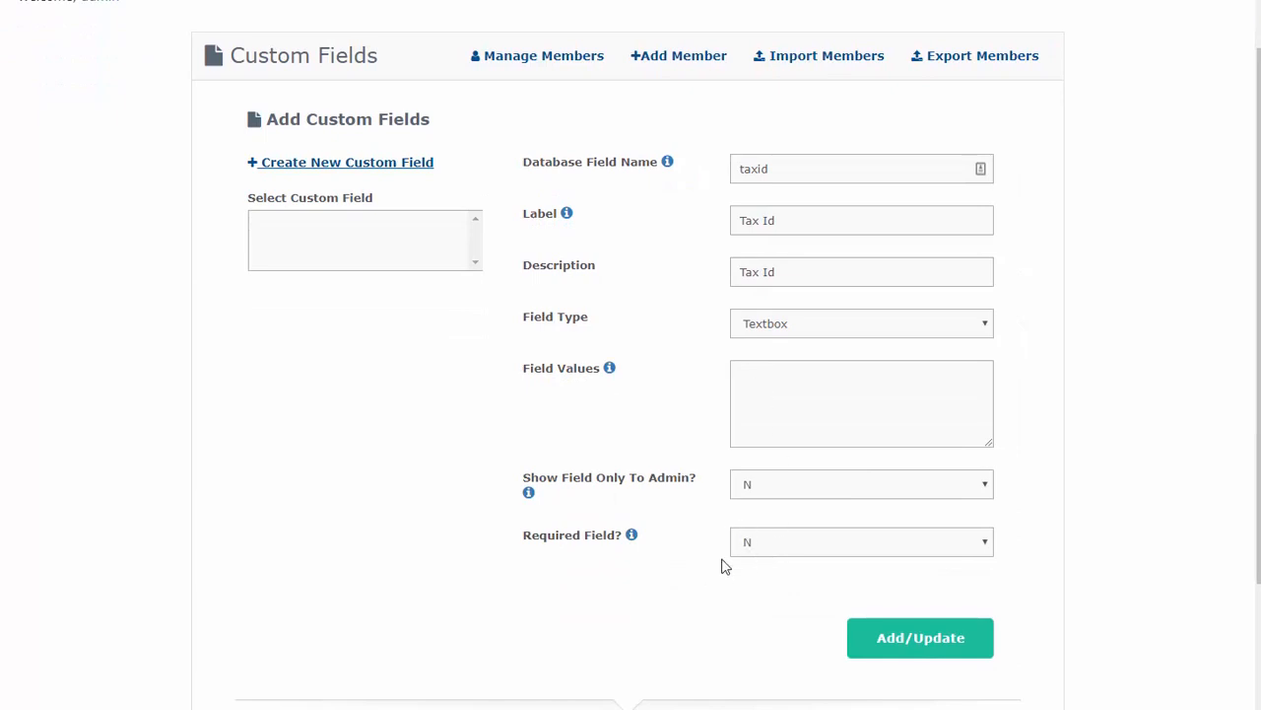
pyautogui.click(889, 651)
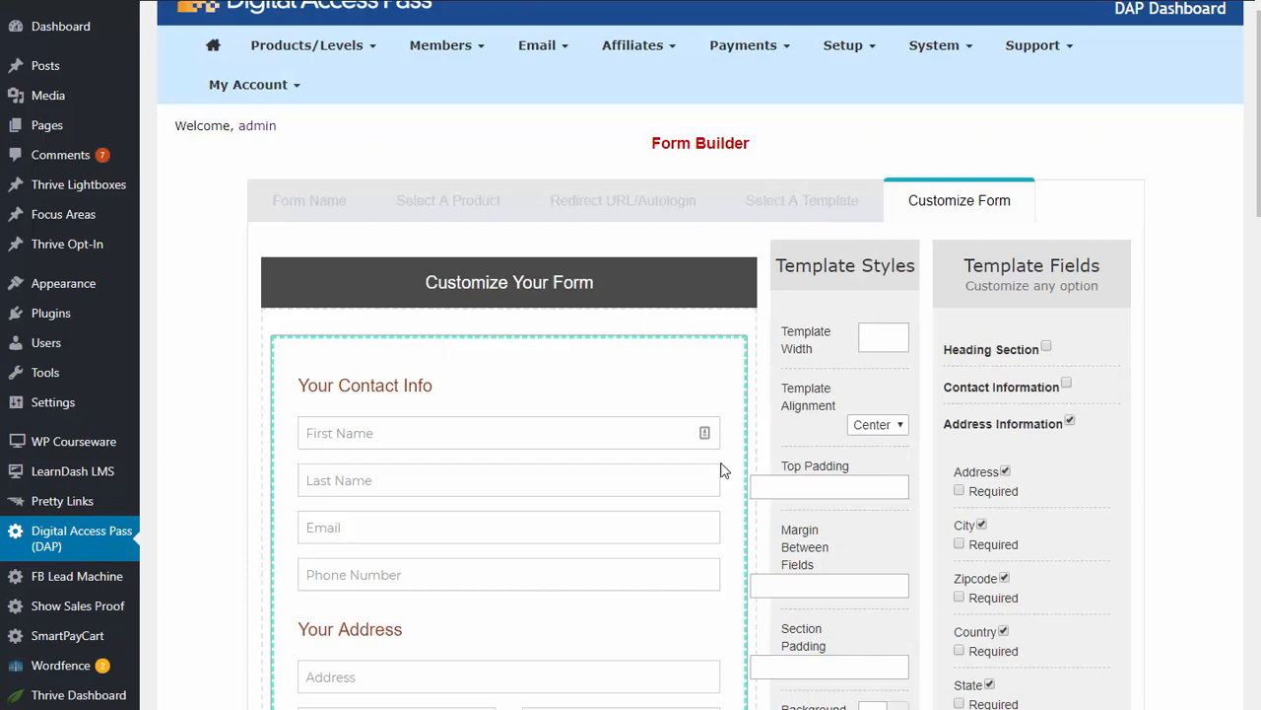
# Step: Turn on the Tax Id field under the form's Additional Information and save the form
pyautogui.scroll(-7, 734, 496)
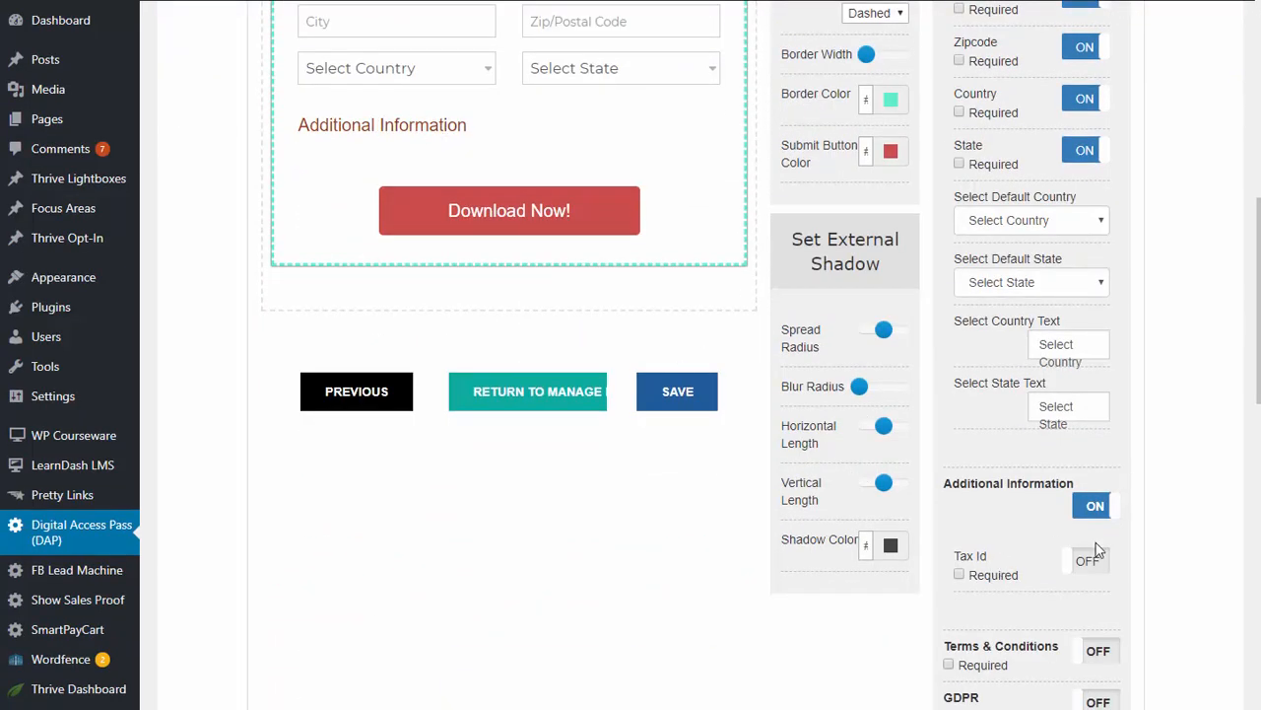
pyautogui.click(1084, 560)
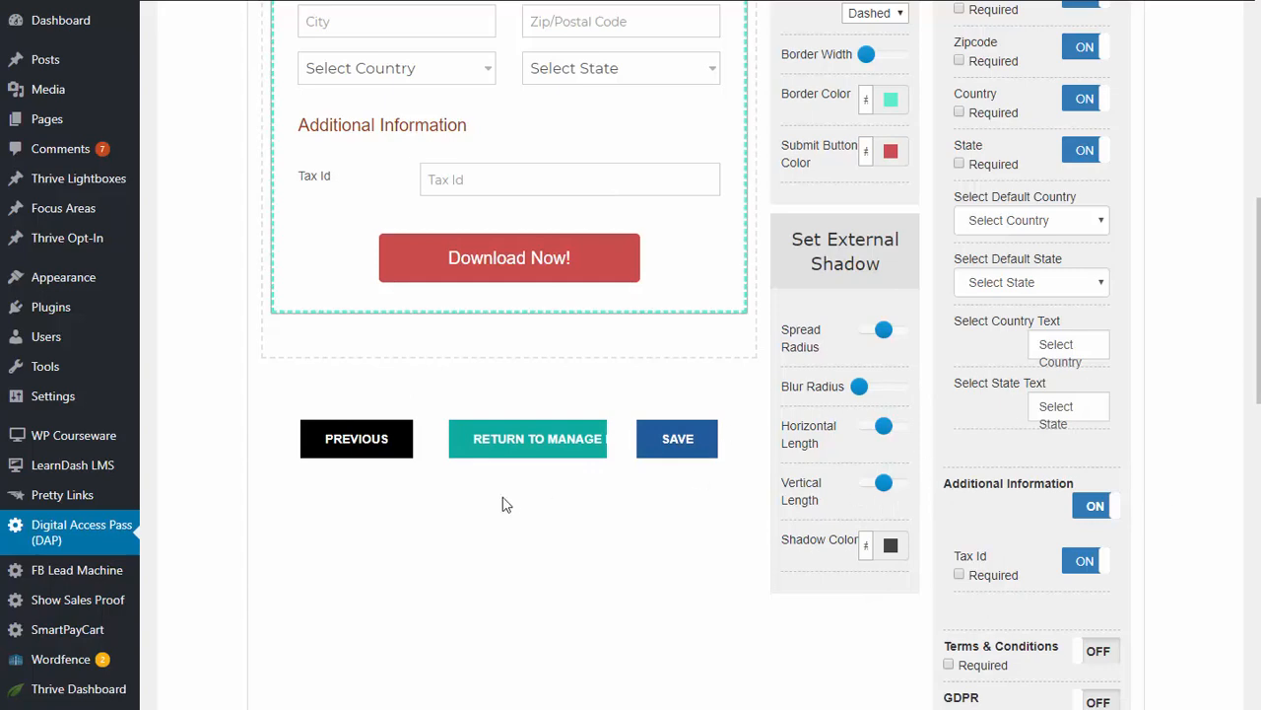
pyautogui.scroll(4, 489, 552)
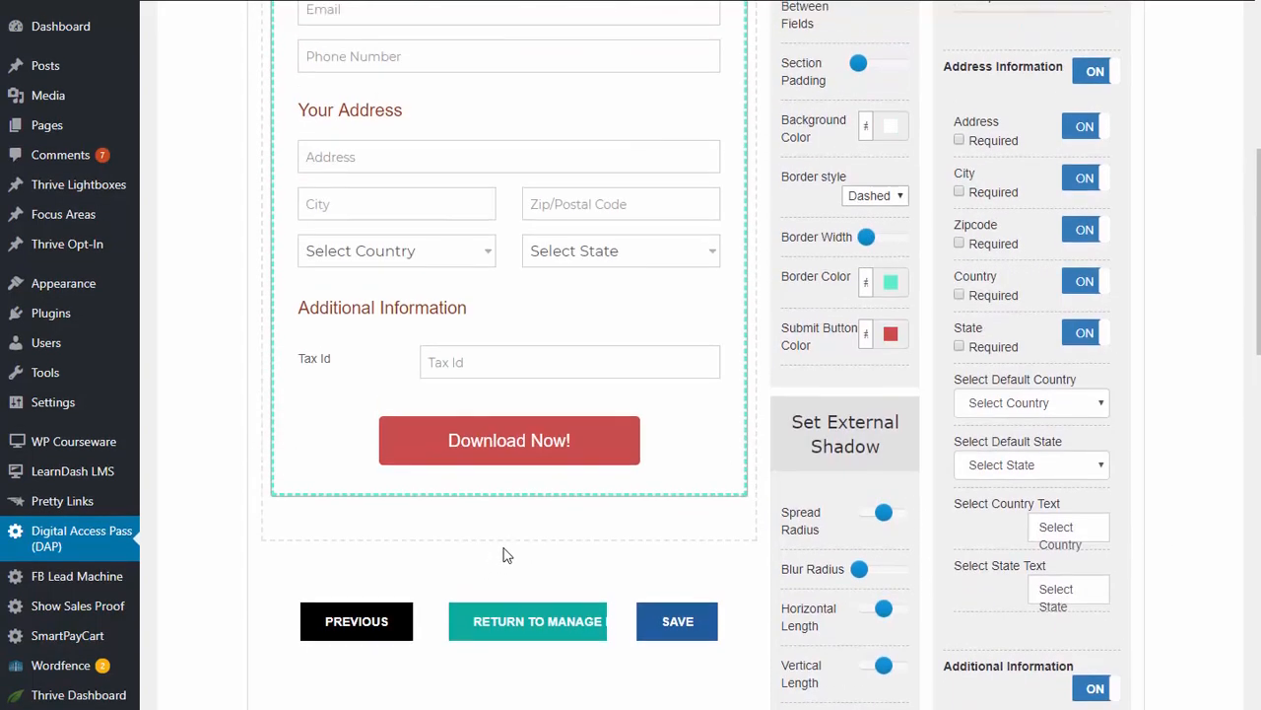
pyautogui.scroll(-5, 591, 513)
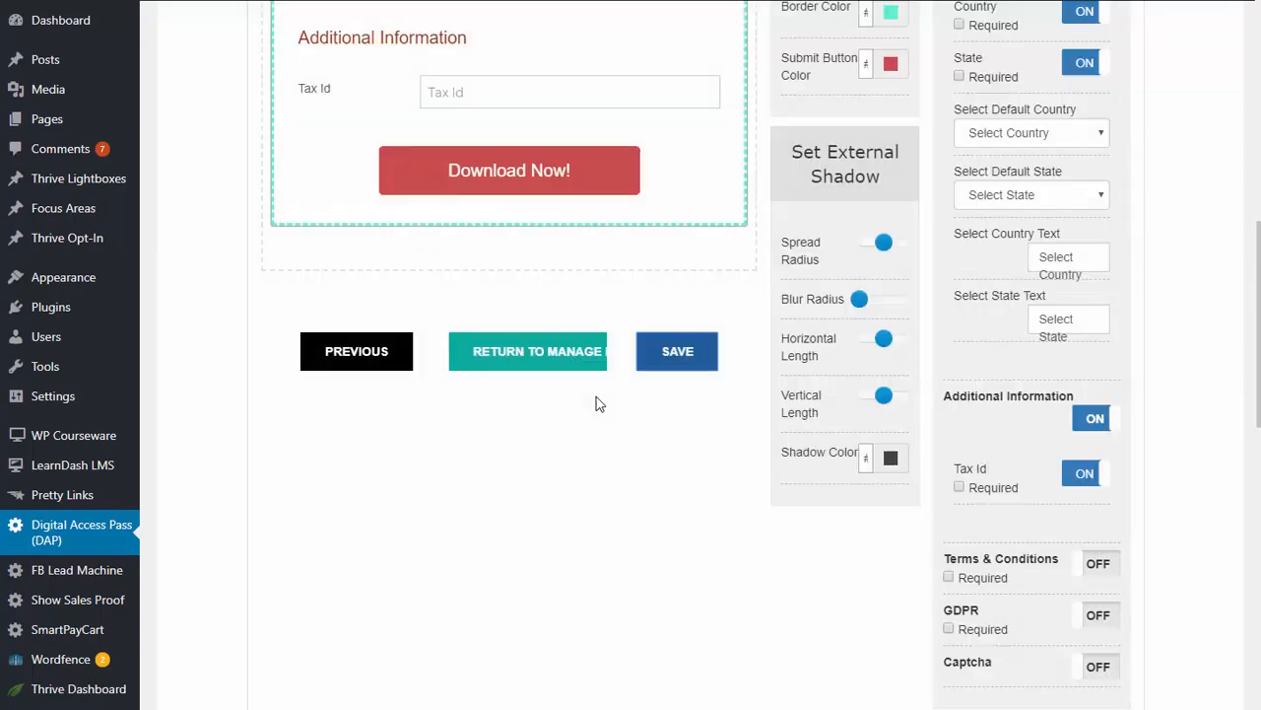
pyautogui.click(658, 351)
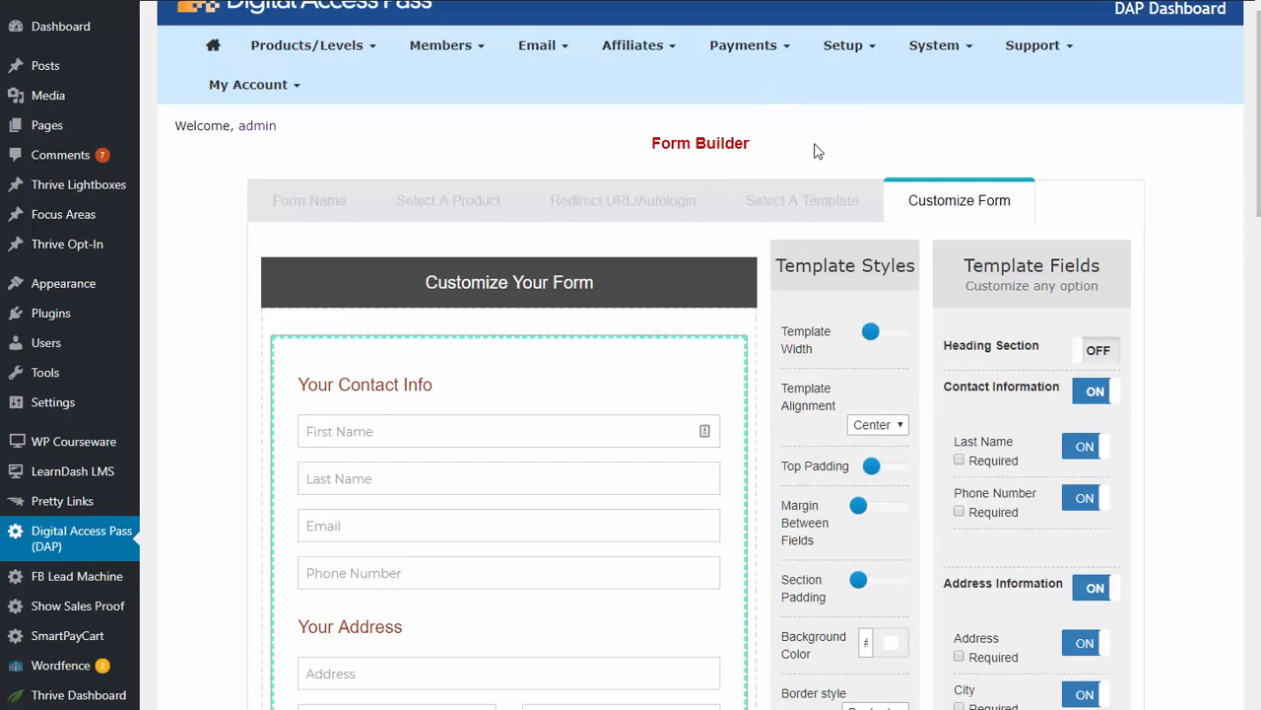
# Step: Load the hexa landing page template on the Signup page and switch its lead form's service connection to HTML integration
pyautogui.click(619, 209)
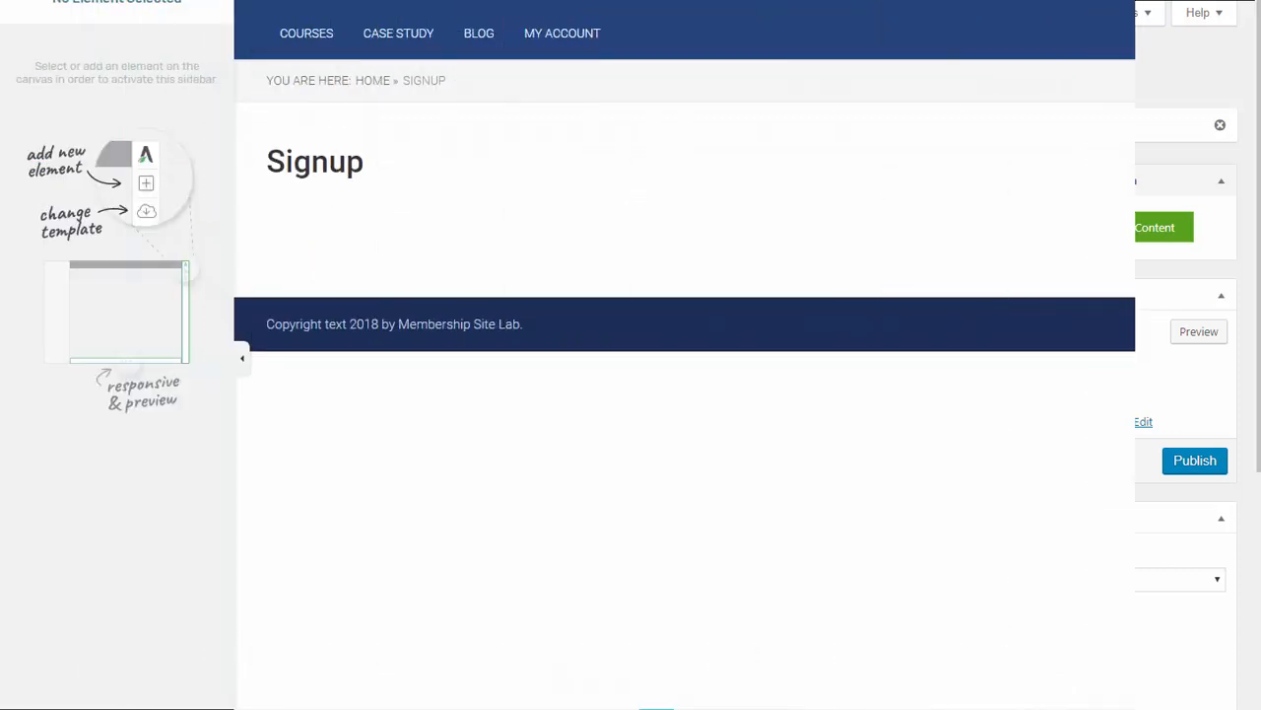
pyautogui.click(1257, 83)
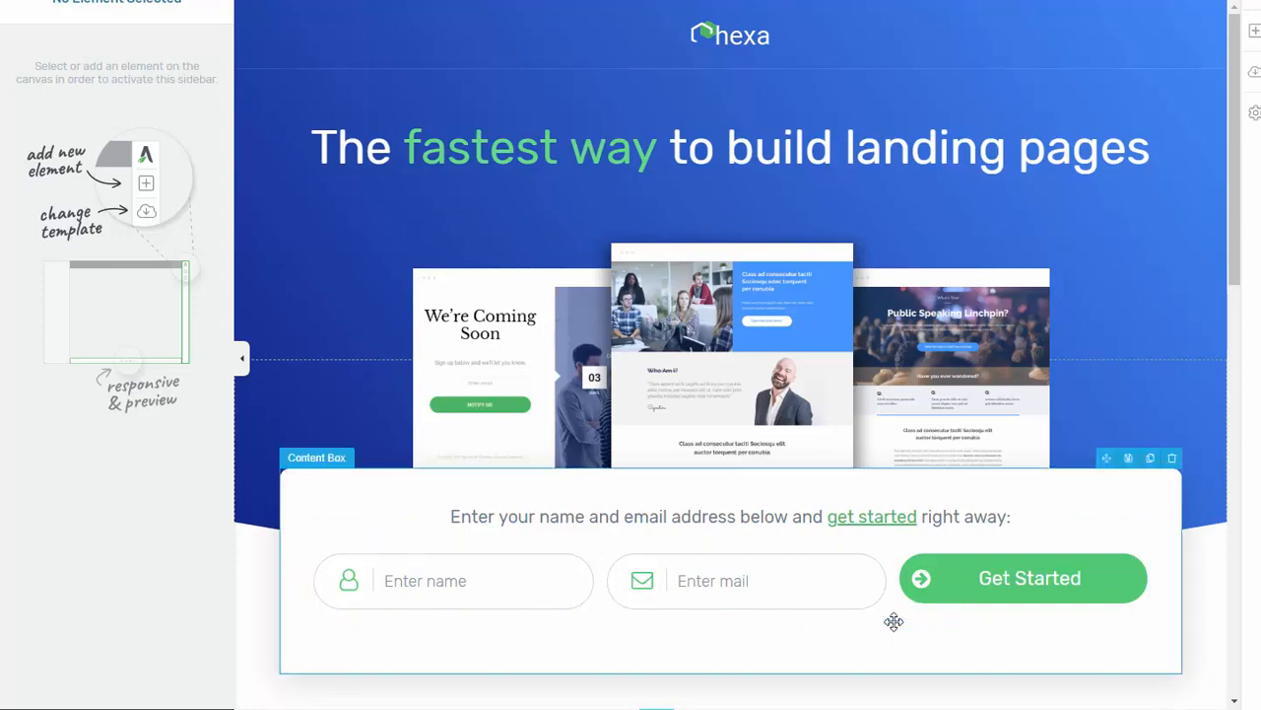
pyautogui.click(627, 546)
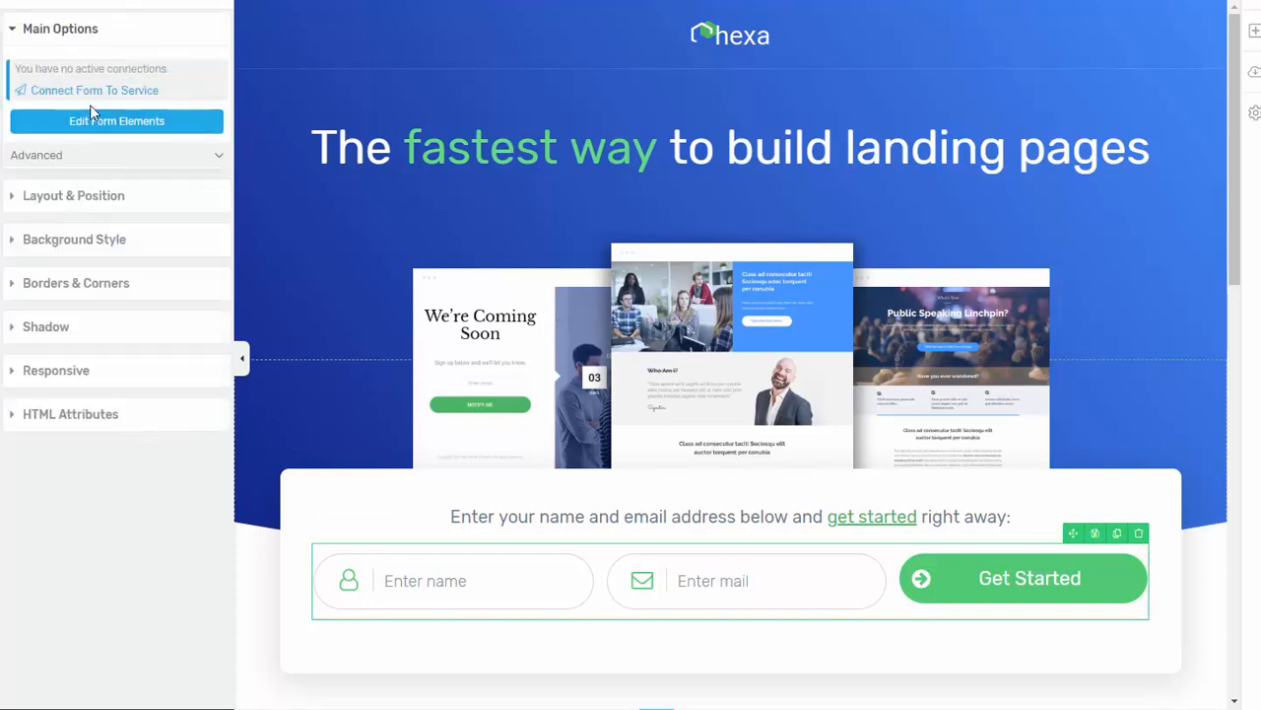
pyautogui.click(196, 129)
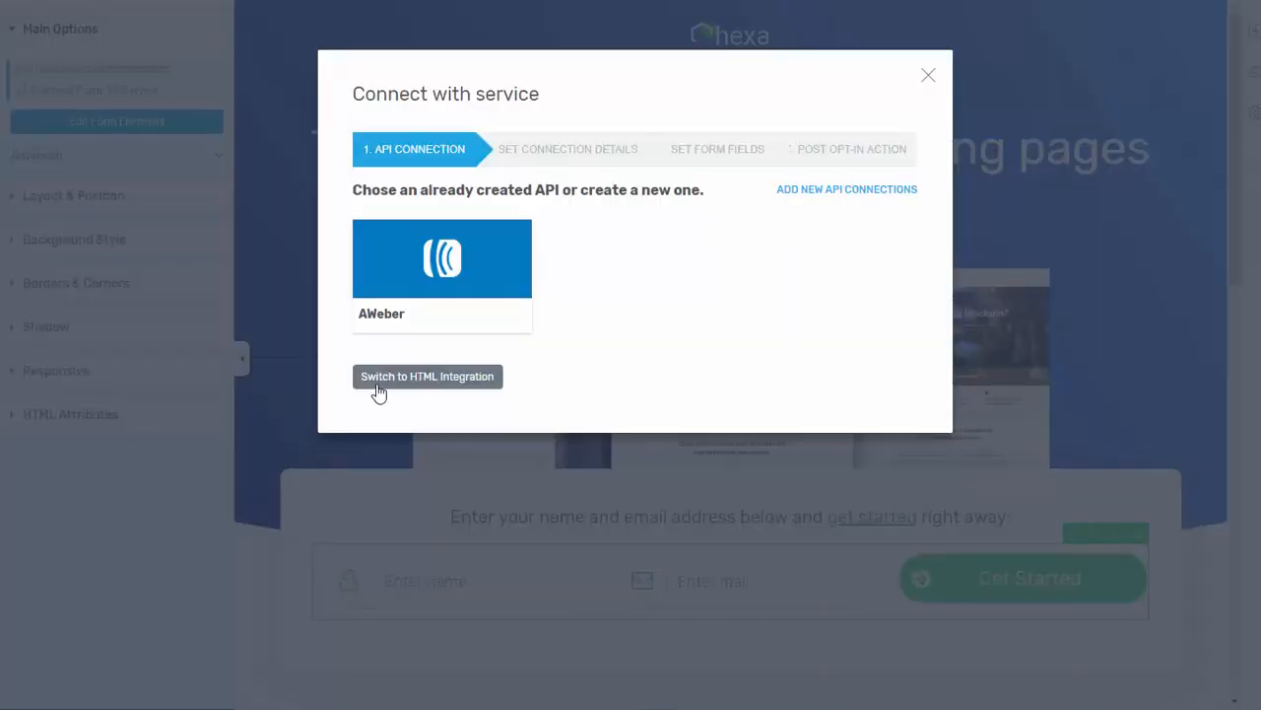
pyautogui.click(443, 385)
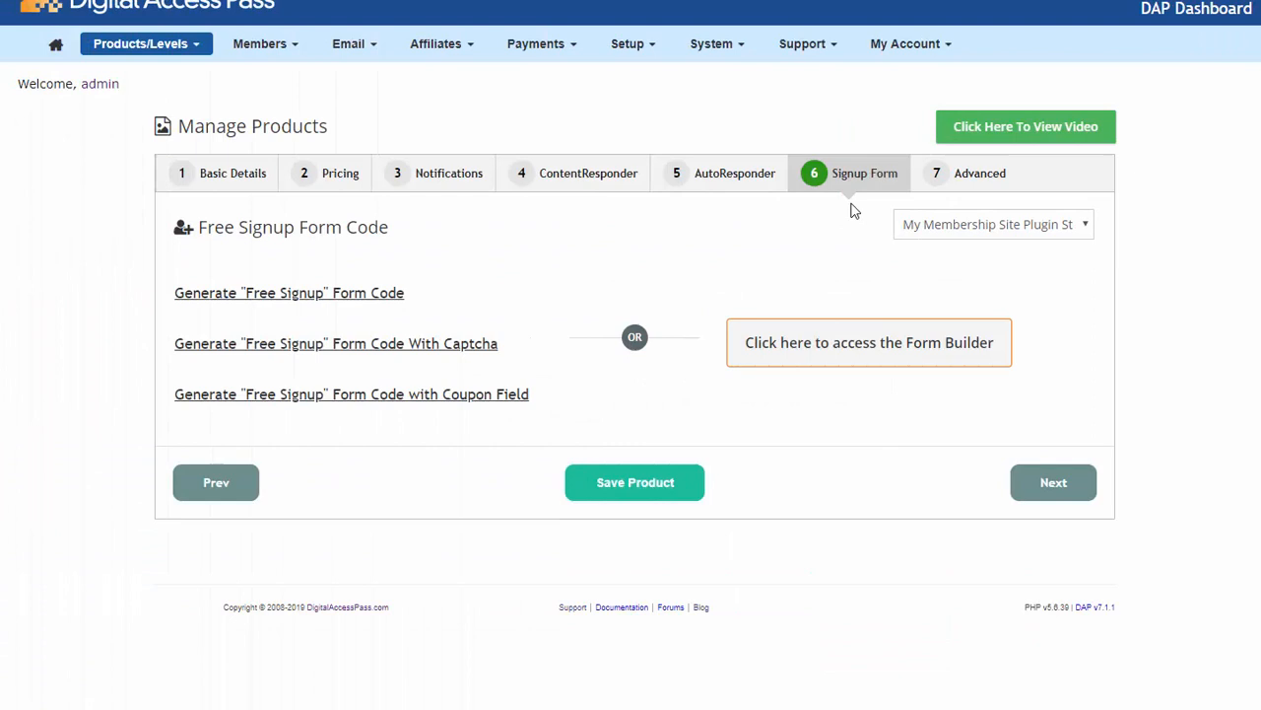
# Step: Generate the product's basic Free Signup form code in Digital Access Pass and set its redirect value to /welcome
pyautogui.click(289, 298)
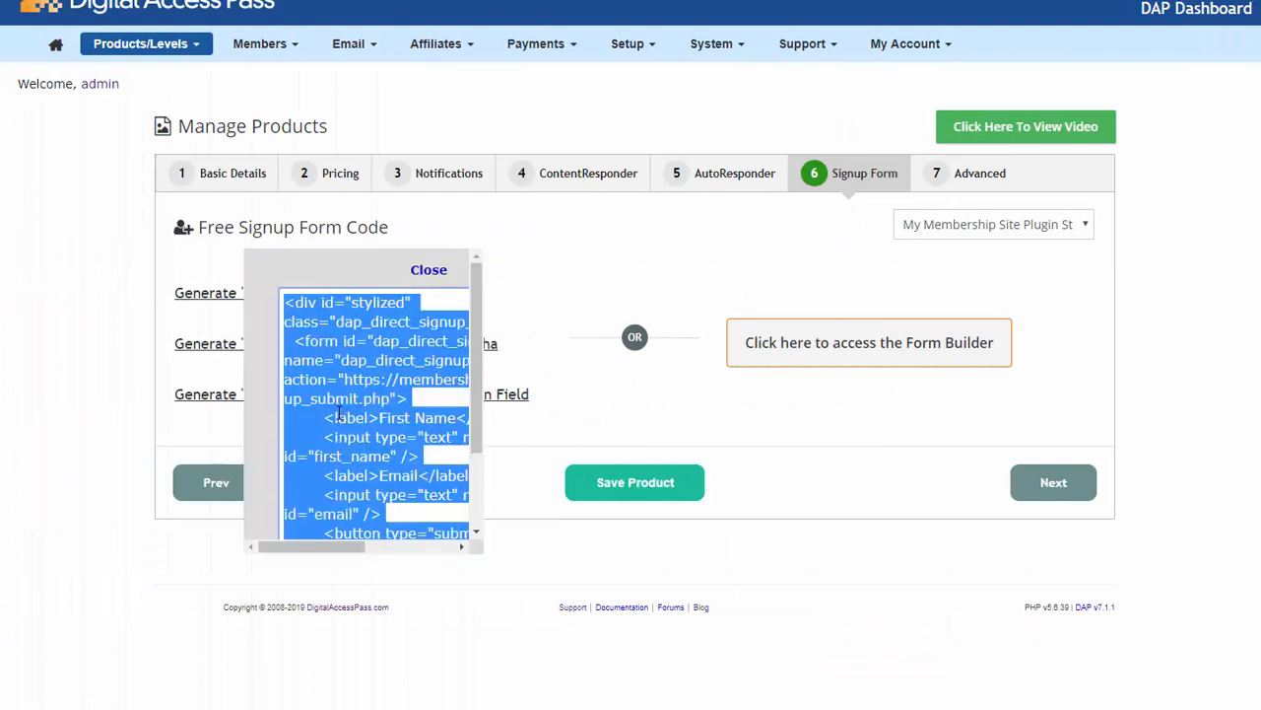
pyautogui.scroll(-1, 393, 459)
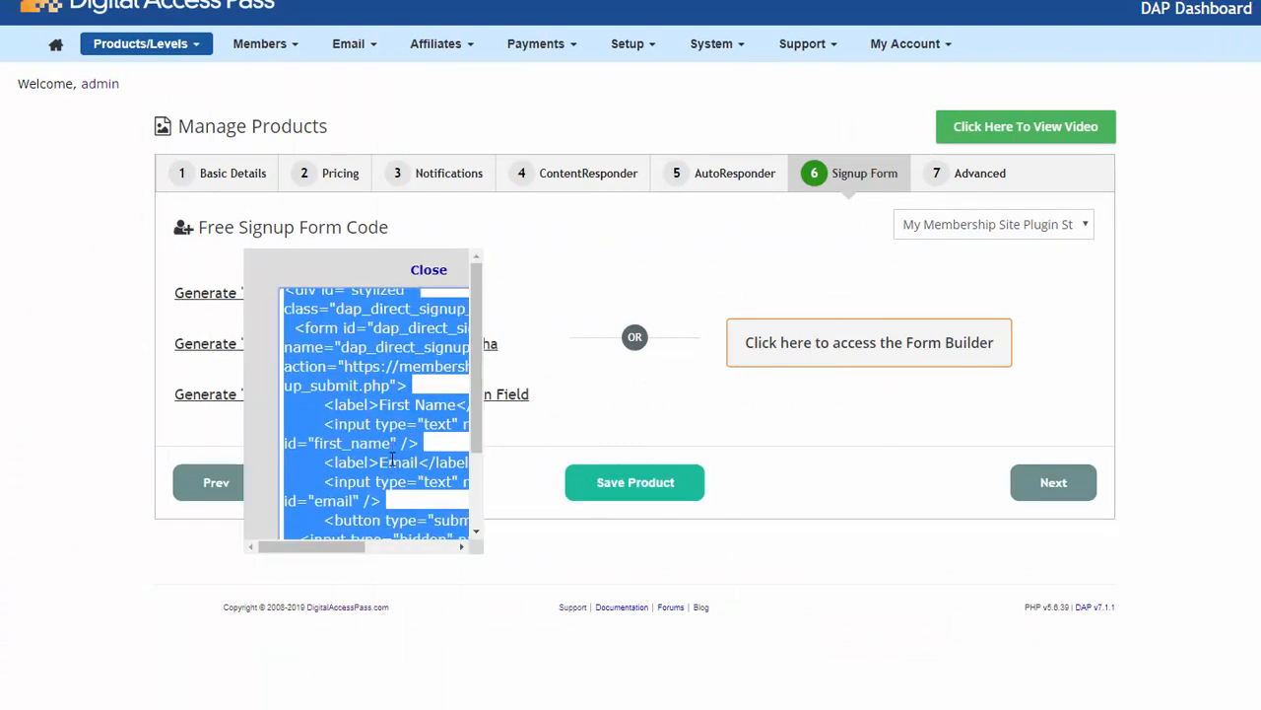
pyautogui.click(390, 463)
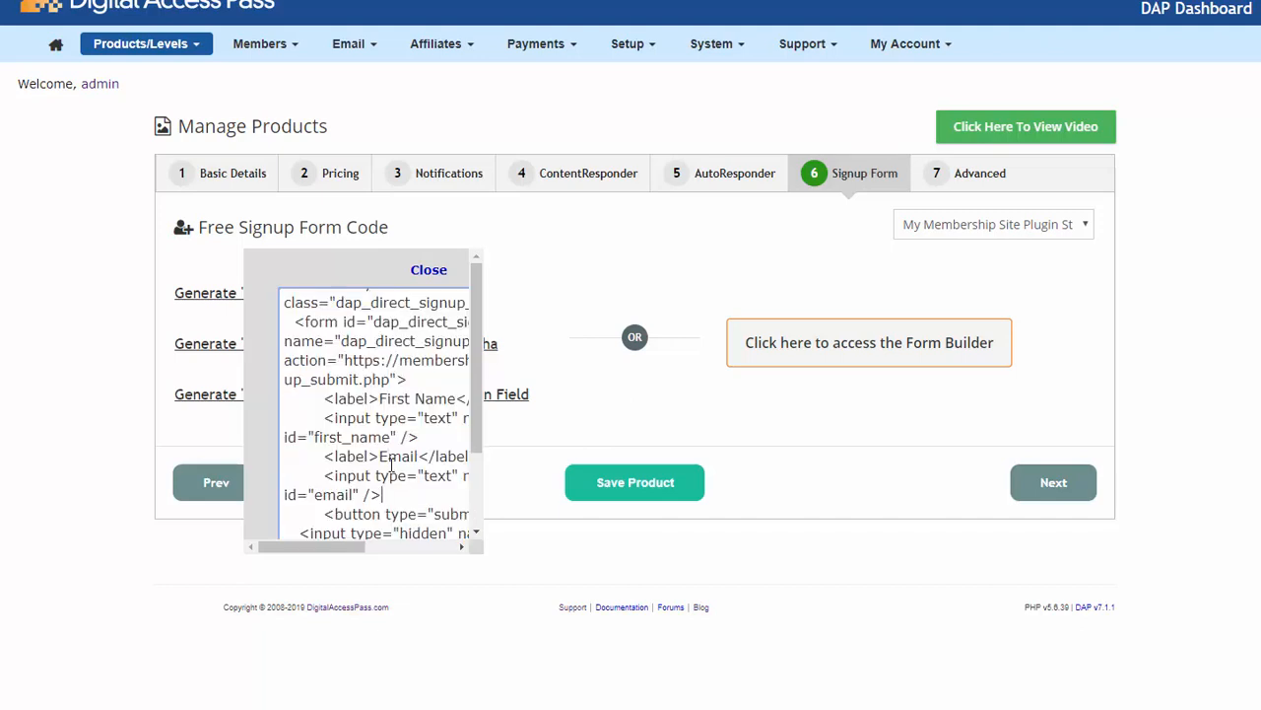
pyautogui.press('Down')
pyautogui.press('Down')
pyautogui.press('Down')
pyautogui.press('Down')
pyautogui.press('Down')
pyautogui.press('Down')
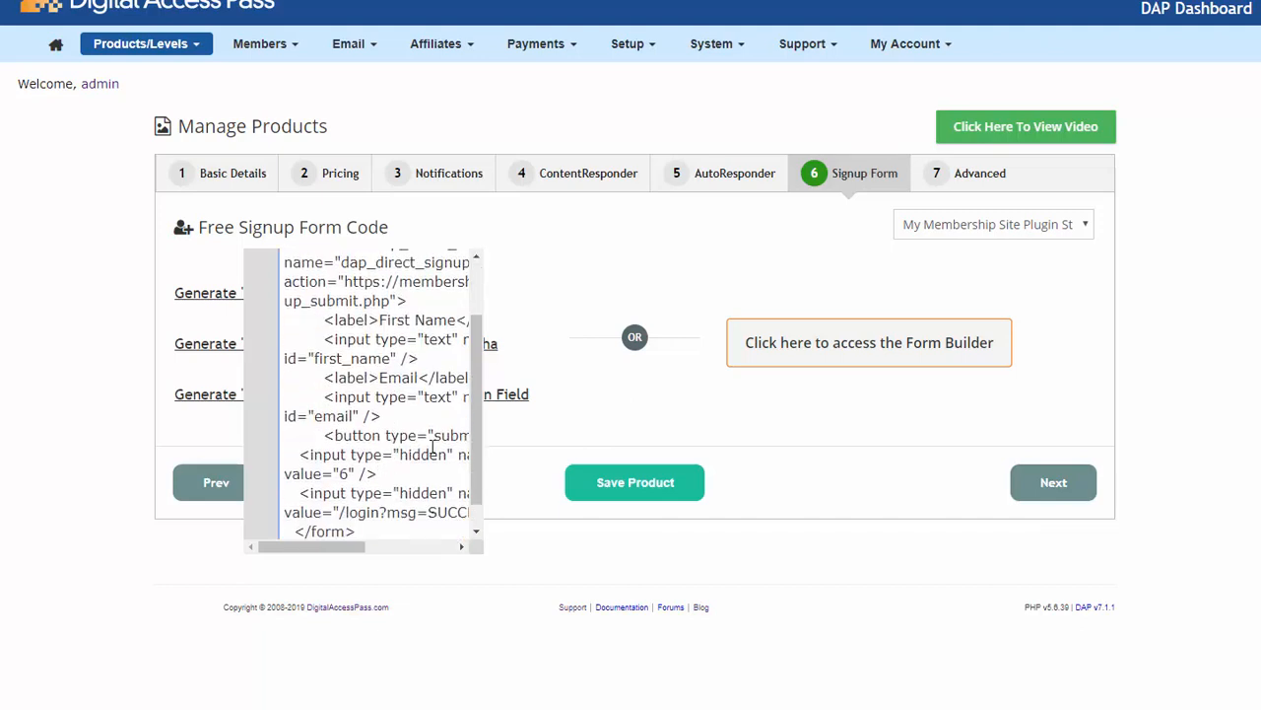
pyautogui.moveTo(332, 549)
pyautogui.mouseDown()
pyautogui.moveTo(381, 552)
pyautogui.moveTo(328, 552)
pyautogui.moveTo(376, 513)
pyautogui.mouseUp()
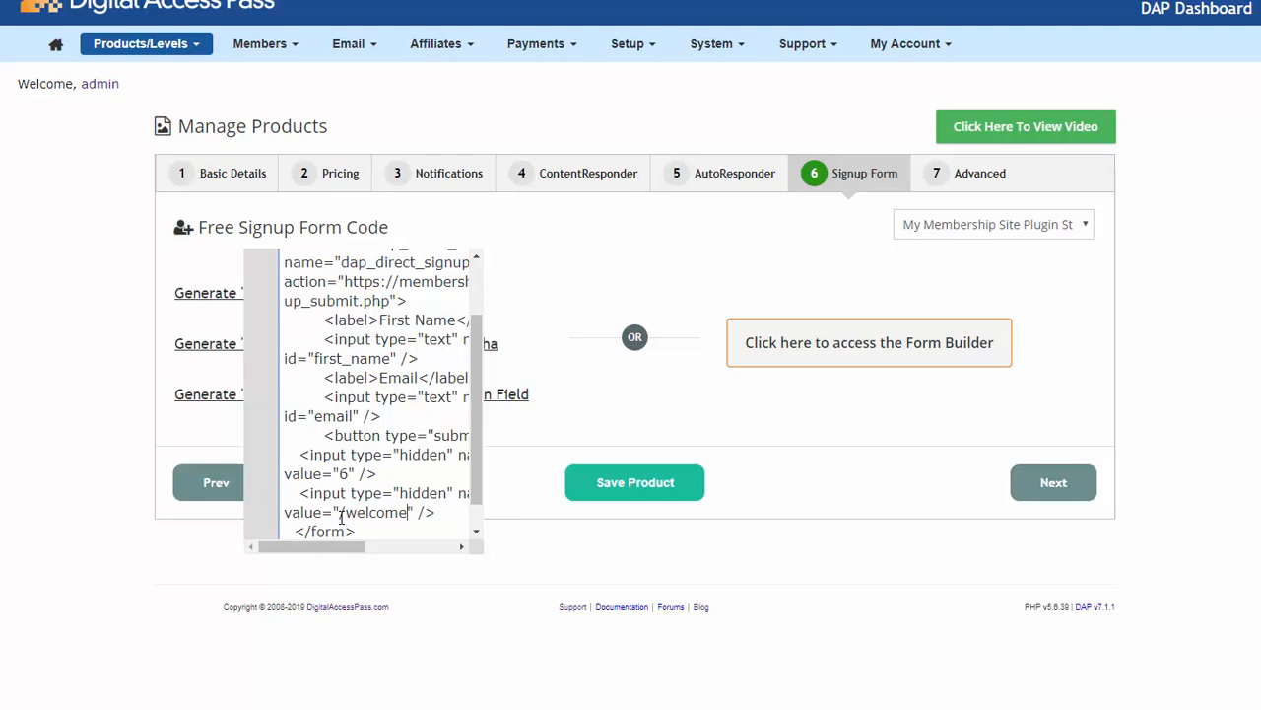
# Step: Copy the complete edited signup form code and close the code popup
pyautogui.moveTo(341, 512); pyautogui.dragTo(408, 514)
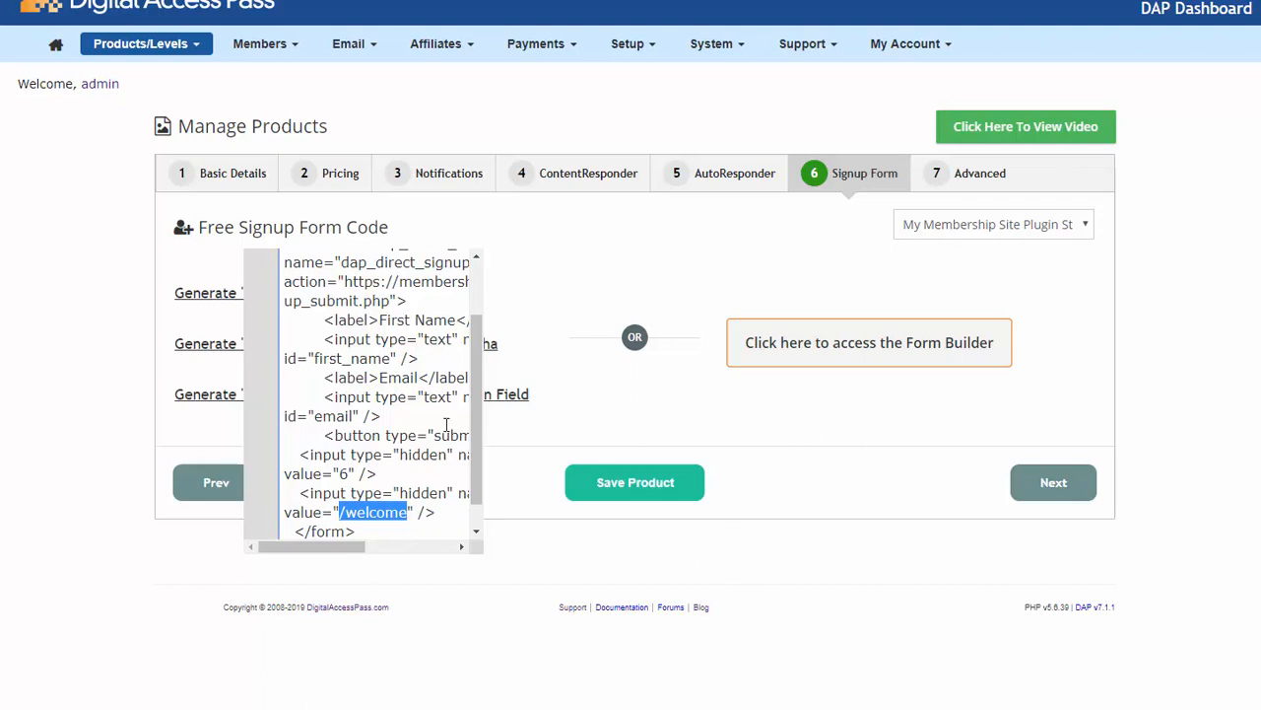
pyautogui.scroll(3, 424, 406)
pyautogui.click(434, 293)
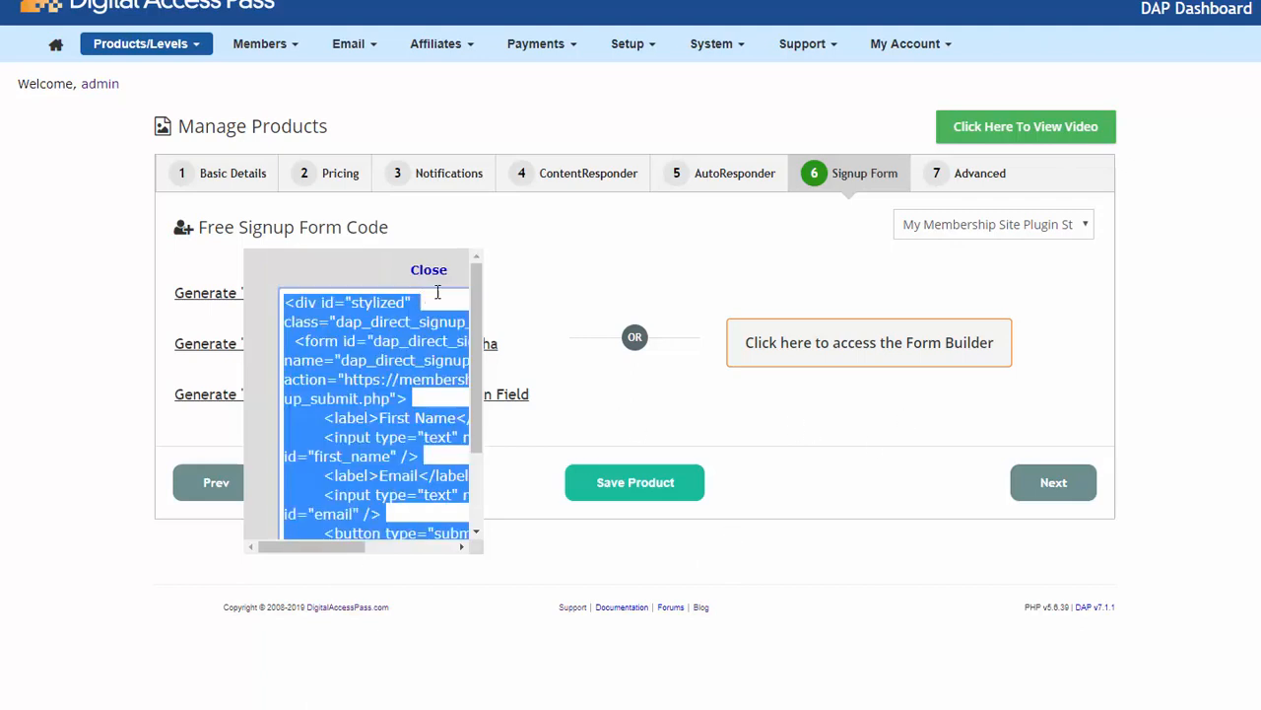
pyautogui.click(428, 269)
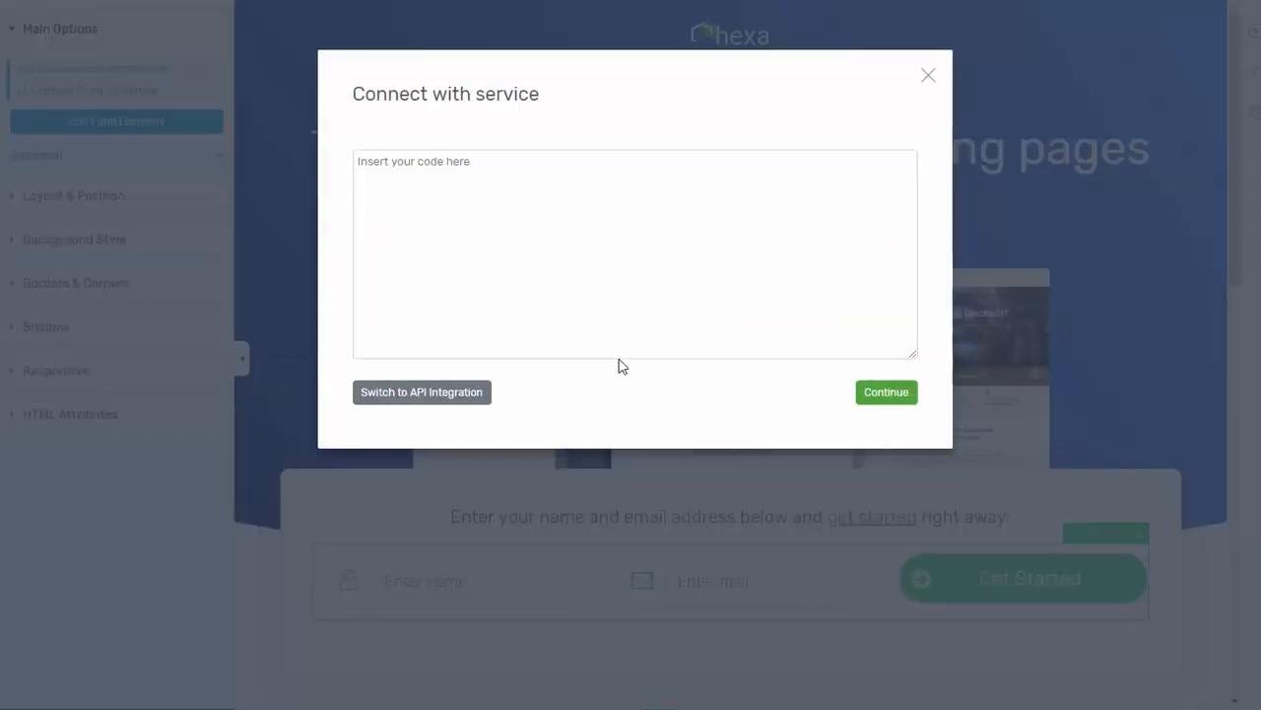
# Step: Paste the signup form code into the landing page form's HTML integration and apply it
pyautogui.click(459, 202)
pyautogui.write('<div id="stylized" class="dap_direct_signup_form">   <form id="dap_direct_signup" name="dap_direct_signup" method="post" action="https://membershipsitelab.com/dap/signup_submit.php"> \t<label>First Name</label> \t<input type="text" name="first_name" id="first_name" /> \t<label>Email</label> \t<input type="text" name="email" id="email" /> \t<button type="submit">Sign Up</button>   <input type="hidden" name="productId" value="6" />   <input type="hidden" name="redirect" value="/welcome" />   </form> </div>')
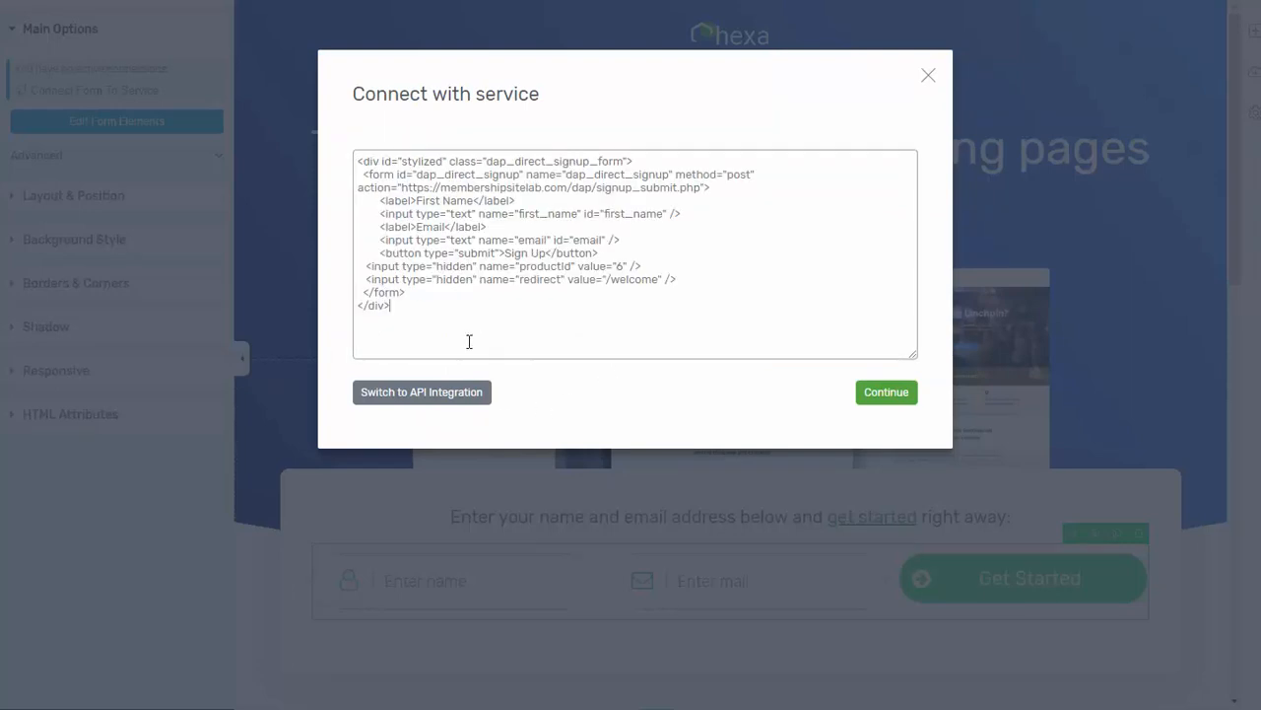
pyautogui.doubleClick(544, 277)
pyautogui.moveTo(606, 280); pyautogui.dragTo(656, 279)
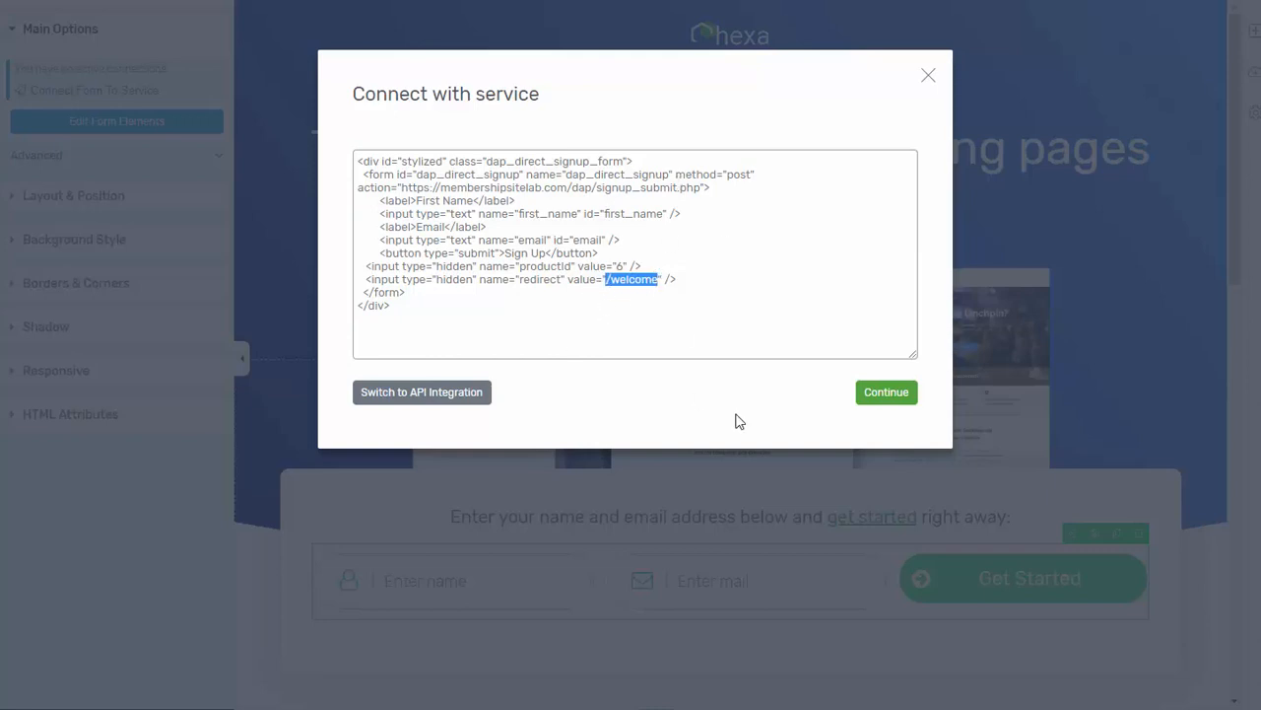
pyautogui.click(873, 402)
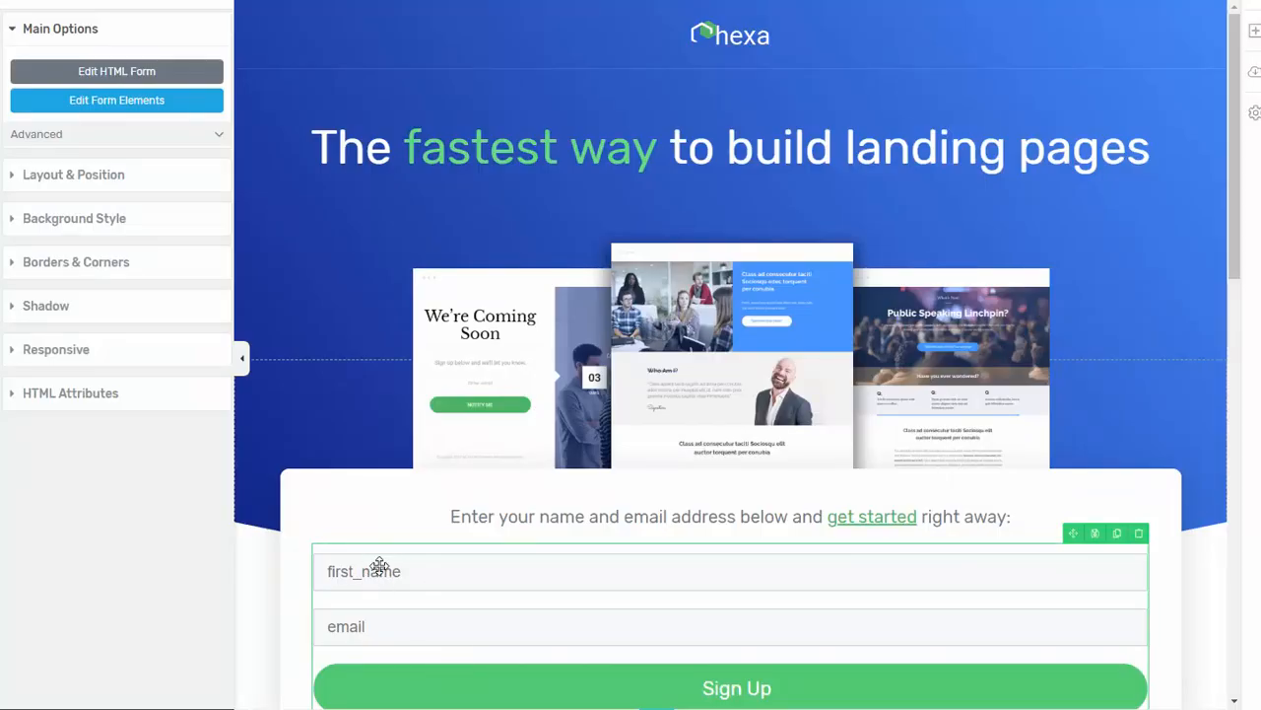
# Step: Set the landing page form's field placeholders to First Name and Email, and finish editing the form elements
pyautogui.click(84, 100)
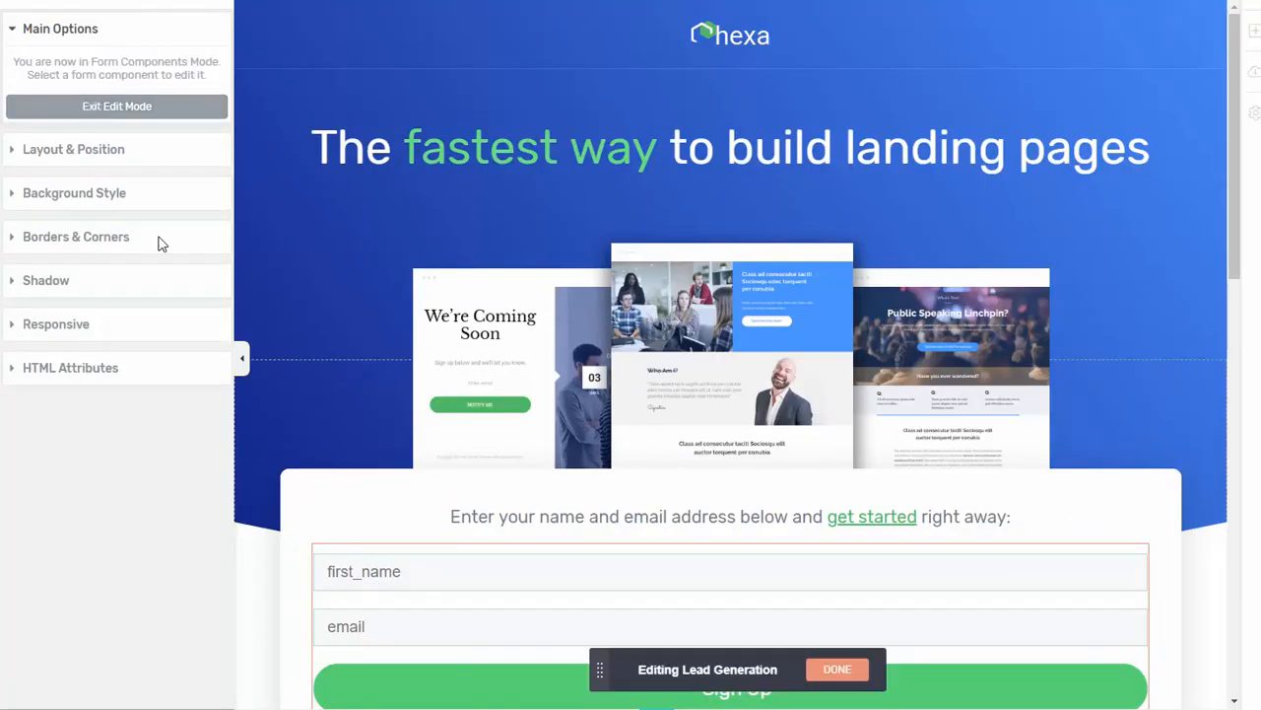
pyautogui.click(409, 583)
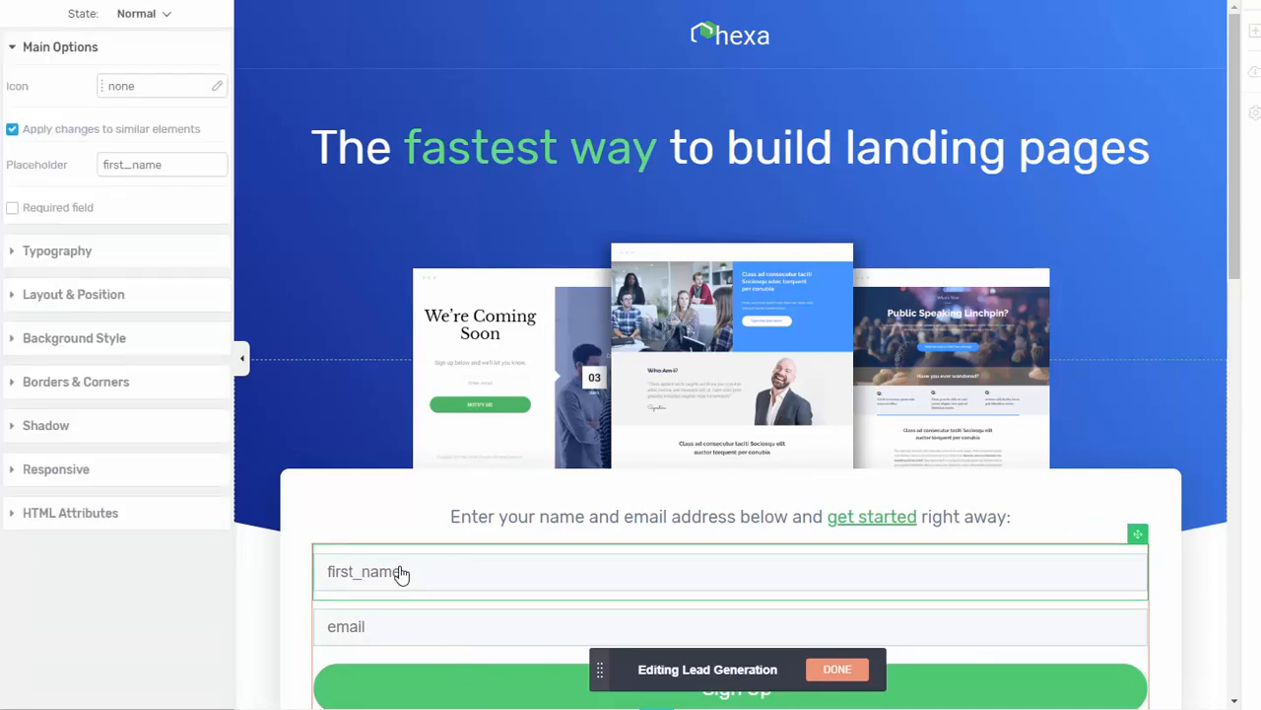
pyautogui.doubleClick(173, 161)
pyautogui.write('First')
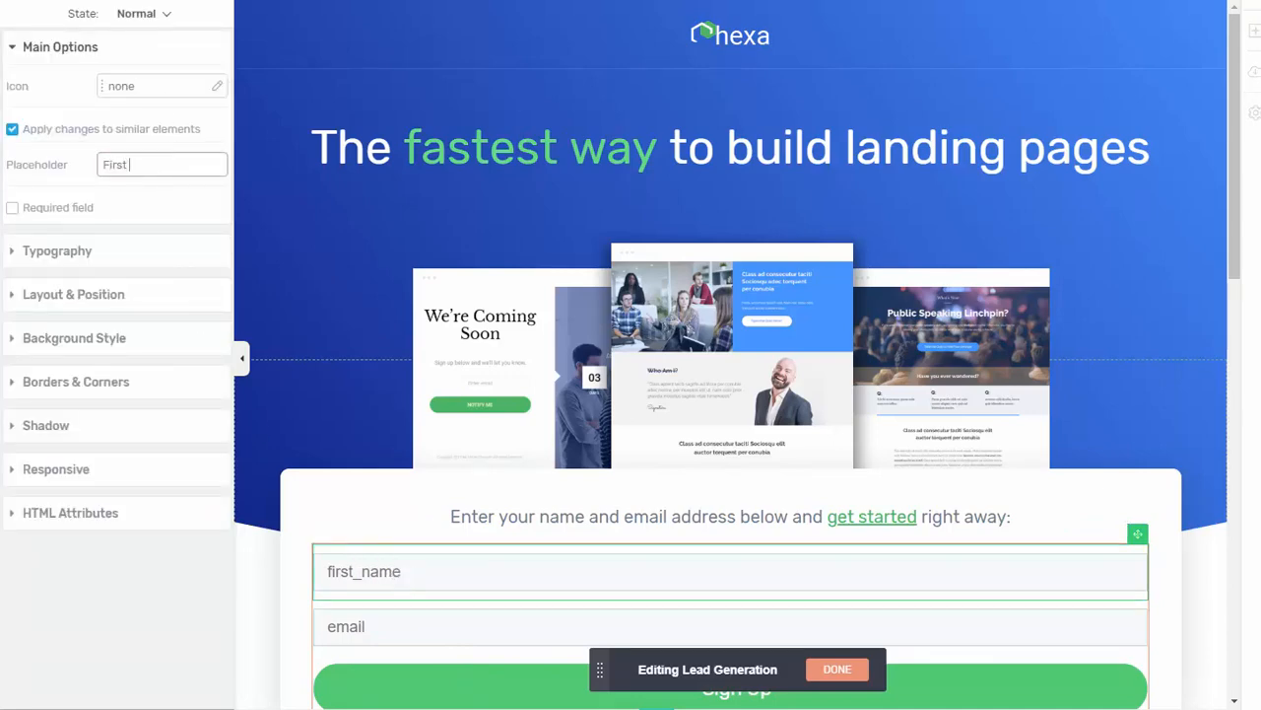
pyautogui.click(291, 619)
pyautogui.click(209, 556)
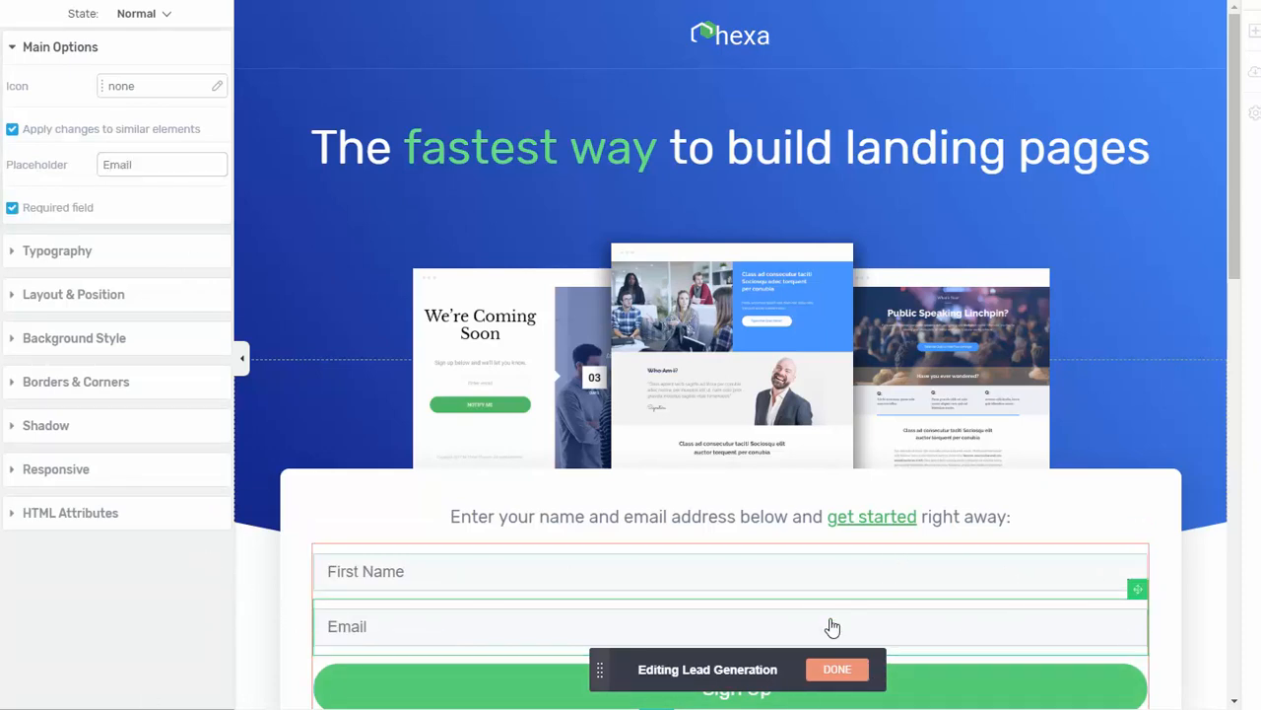
pyautogui.click(837, 672)
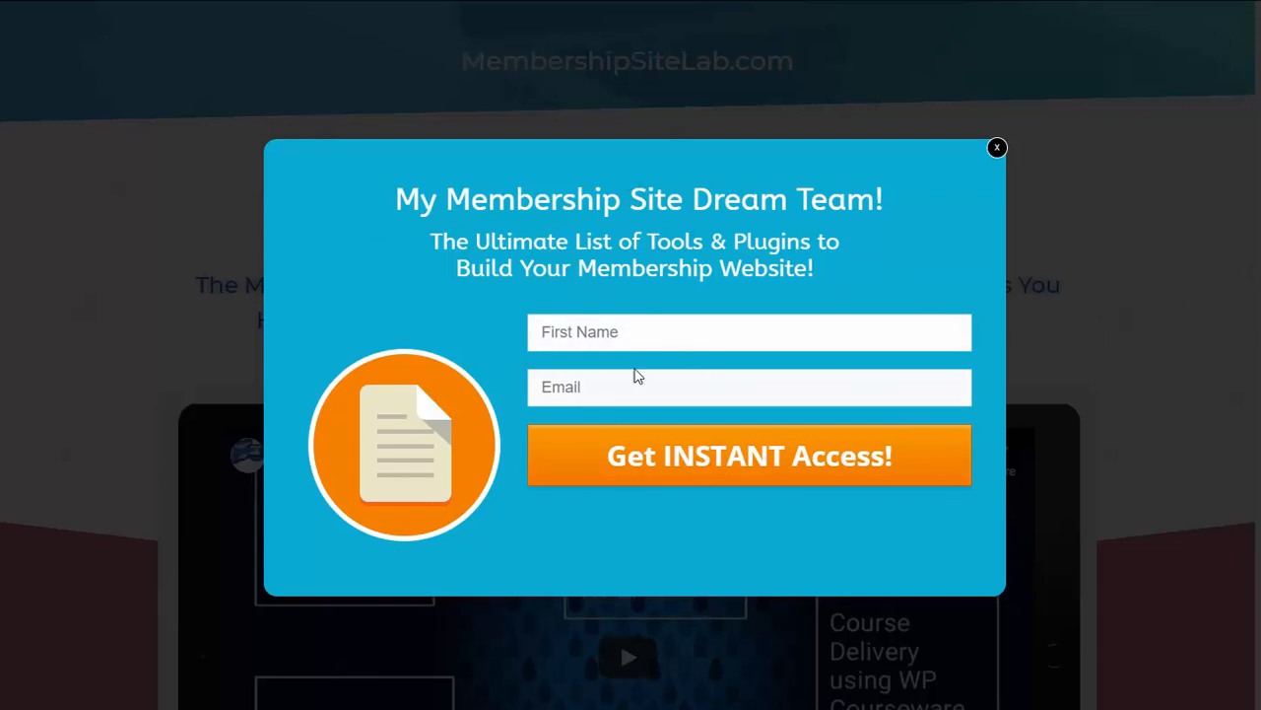
# Step: Dismiss the opt-in popup on the sales page, open the free training signup form and start its 1-click Facebook signup
pyautogui.click(991, 384)
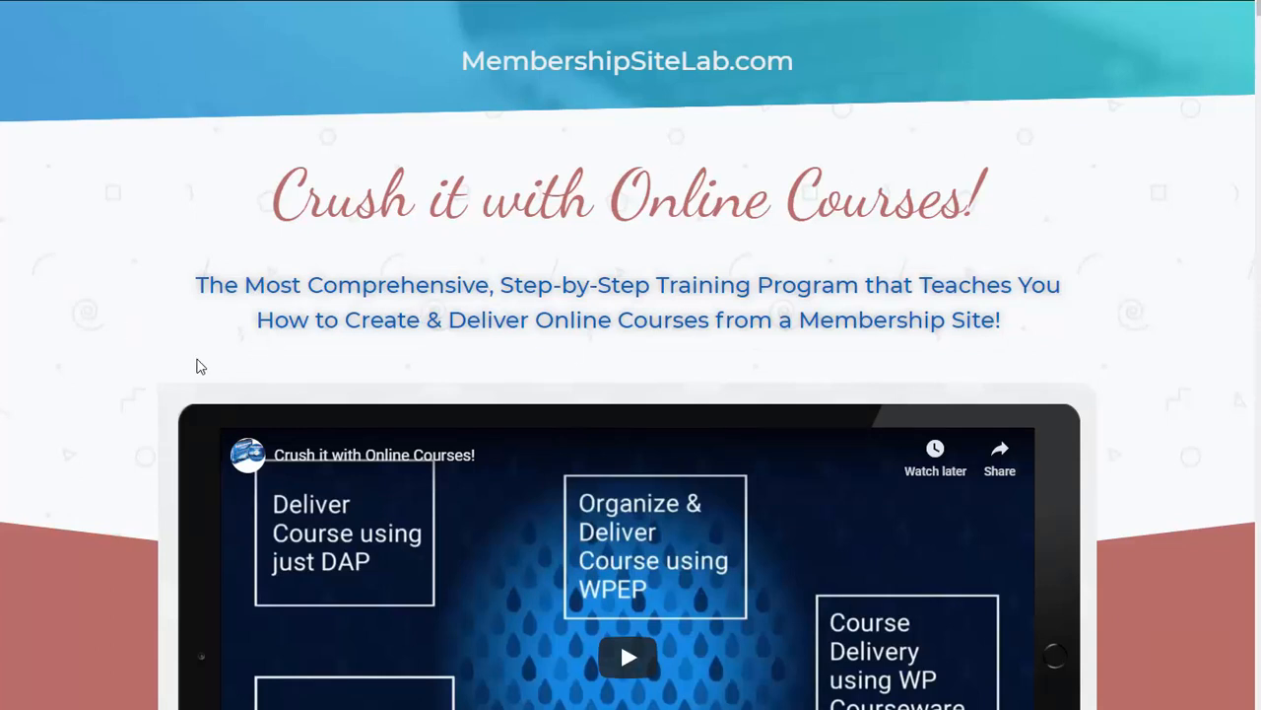
pyautogui.scroll(-5, 216, 361)
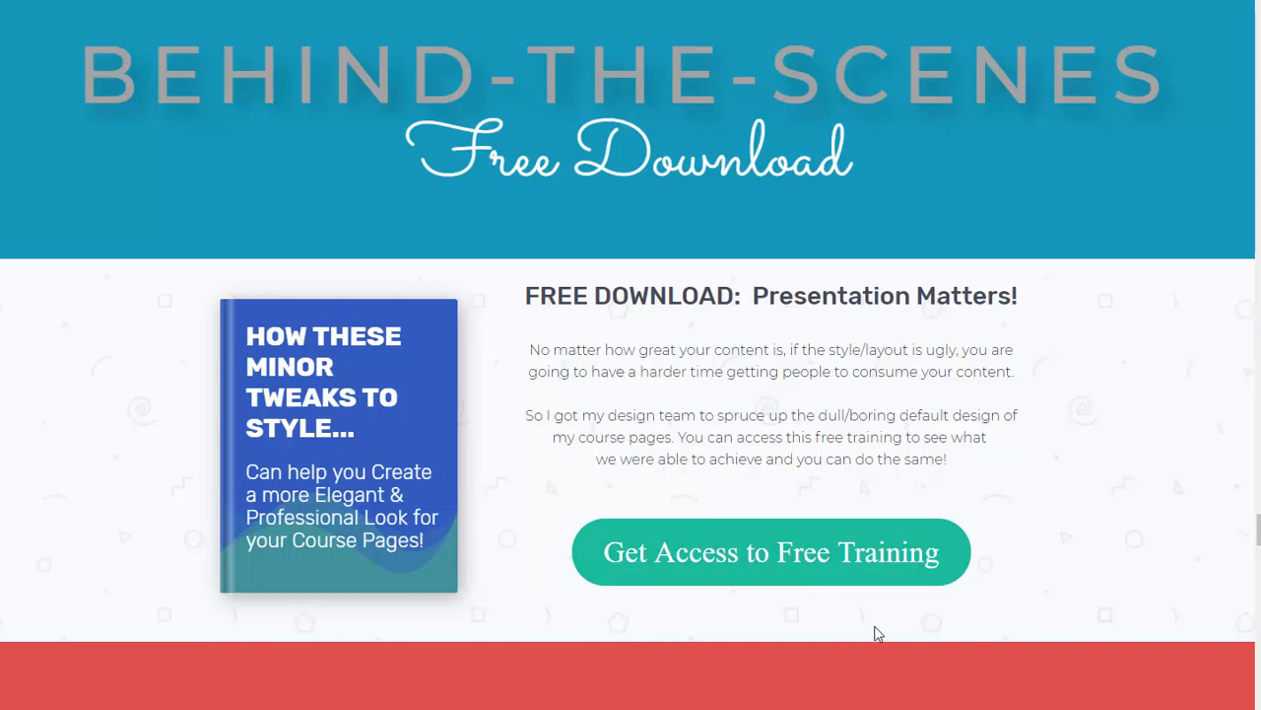
pyautogui.click(735, 587)
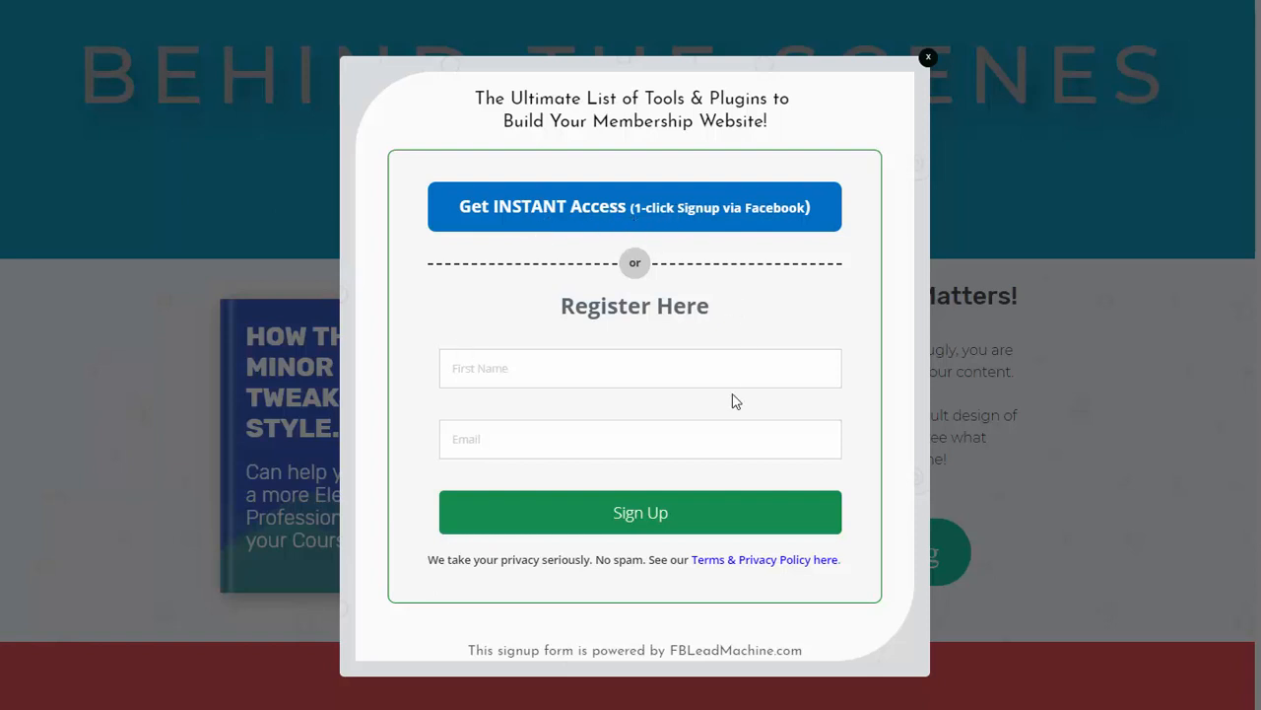
pyautogui.click(629, 230)
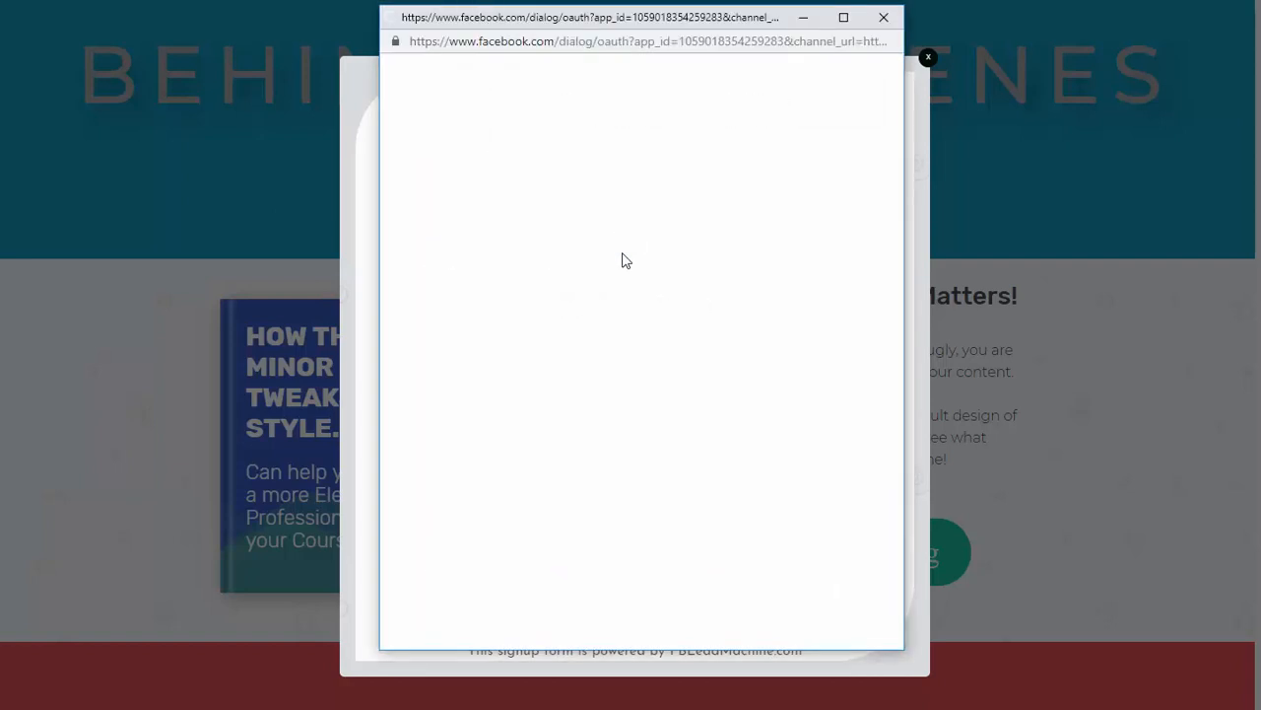